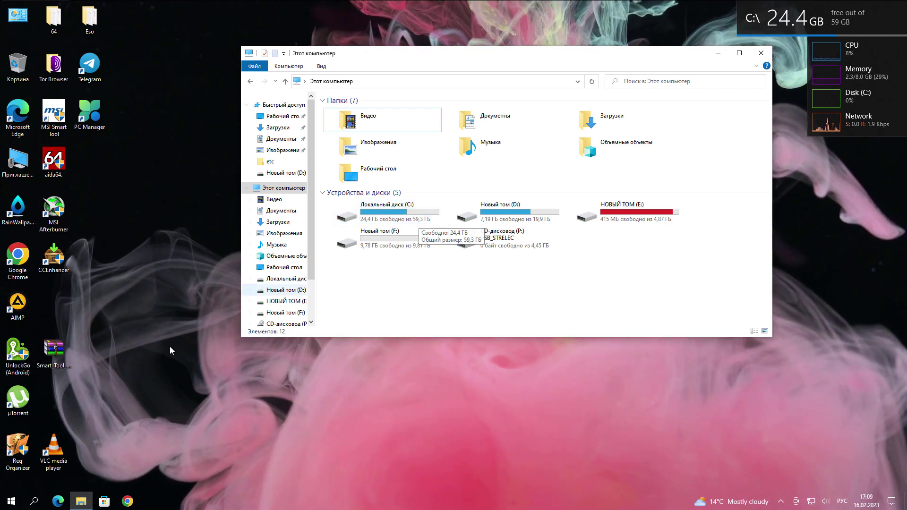
Switch to Chrome, look over the YouTube channel's video list, and put the browser window away
{"action": "key", "text": "super+4"}
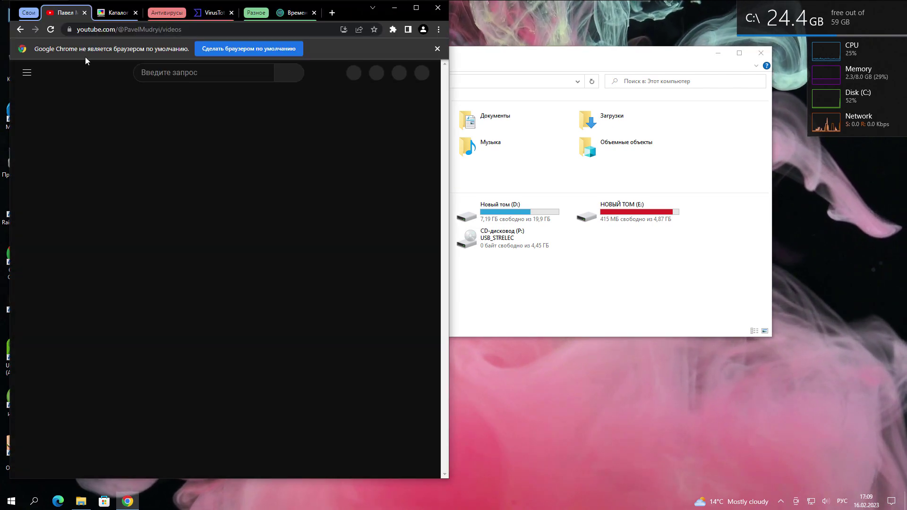
{"action": "scroll", "coordinate": [297, 255], "scroll_direction": "down", "scroll_amount": 1}
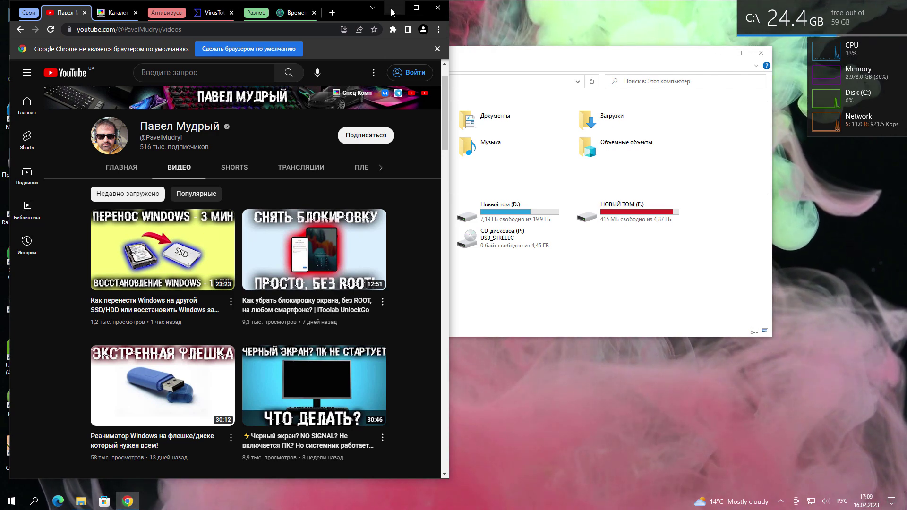
{"action": "key", "text": "alt+F4"}
Open Computer Management from the Administrative Tools in Control Panel
{"action": "key", "text": "super+s"}
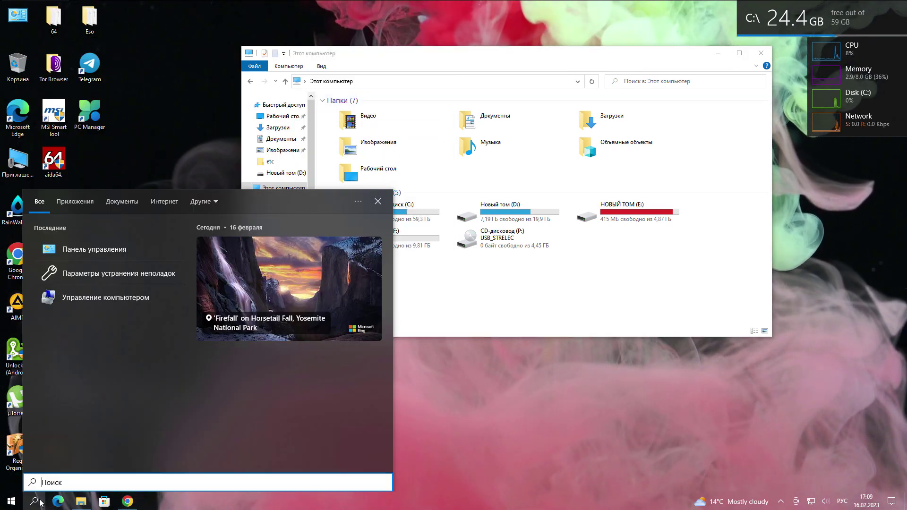
{"action": "left_click", "coordinate": [120, 248]}
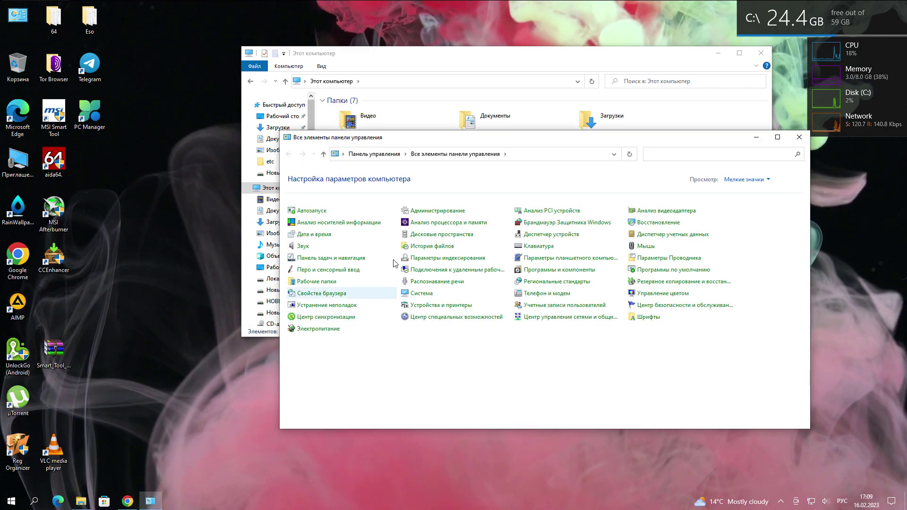
{"action": "left_click", "coordinate": [438, 211]}
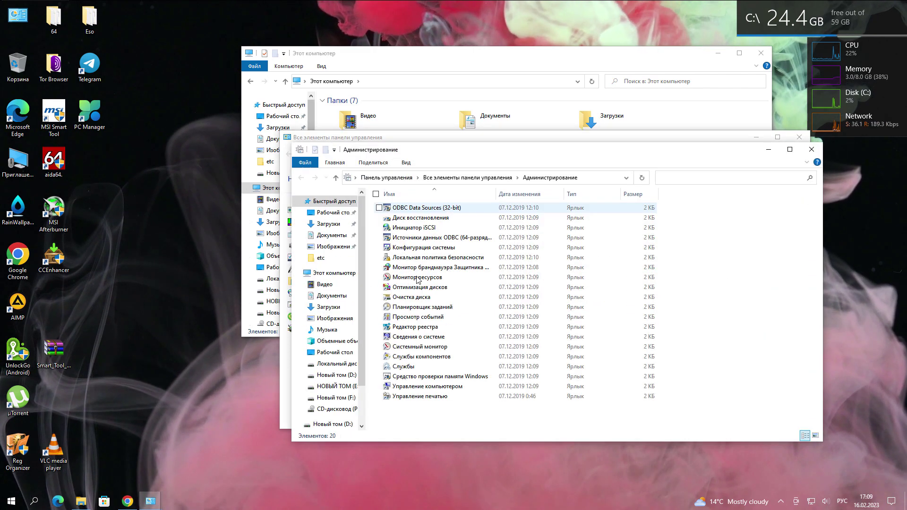
{"action": "double_click", "coordinate": [425, 386]}
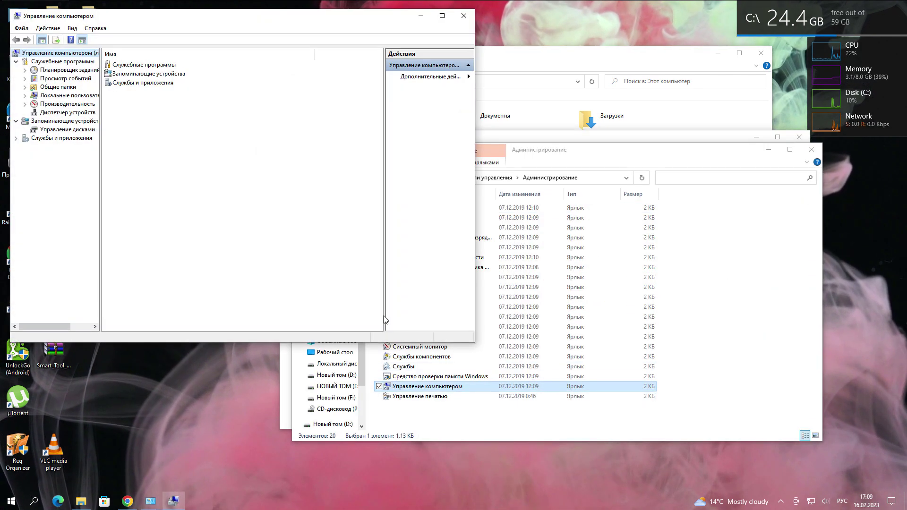
Open Disk Management under Storage and examine the disks and their partitions
{"action": "left_click", "coordinate": [141, 76]}
{"action": "double_click", "coordinate": [141, 76]}
{"action": "double_click", "coordinate": [142, 66]}
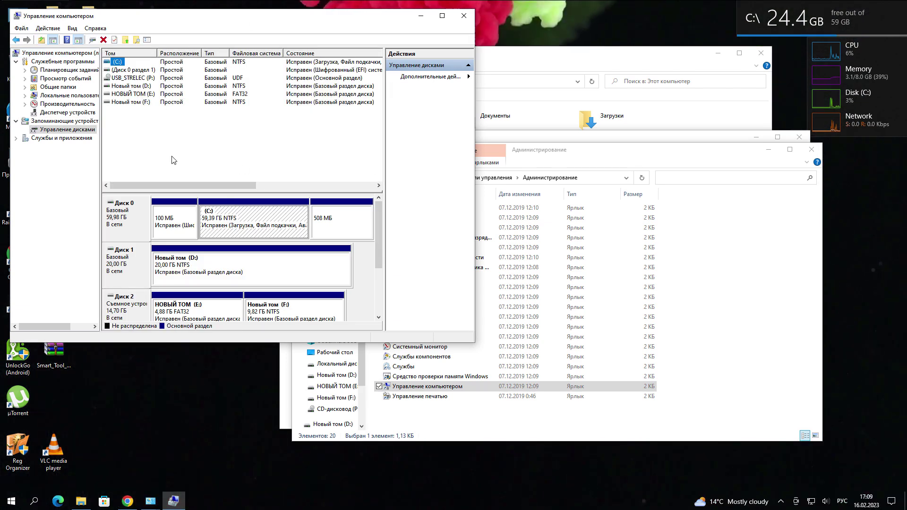
{"action": "scroll", "coordinate": [379, 227], "scroll_direction": "down", "scroll_amount": 3}
{"action": "scroll", "coordinate": [379, 227], "scroll_direction": "up", "scroll_amount": 3}
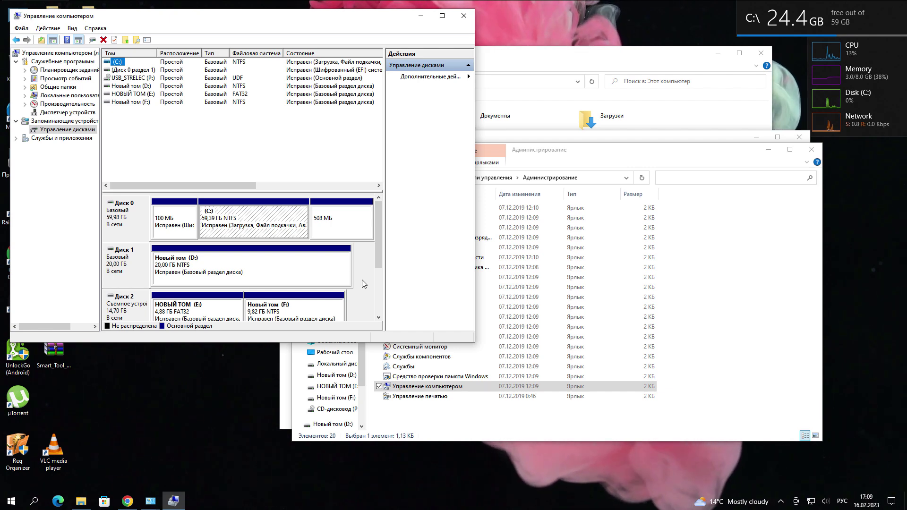
Close Computer Management, Administrative Tools and Control Panel, and minimize the This PC window to clear the desktop
{"action": "key", "text": "alt+F4"}
{"action": "left_click", "coordinate": [819, 155]}
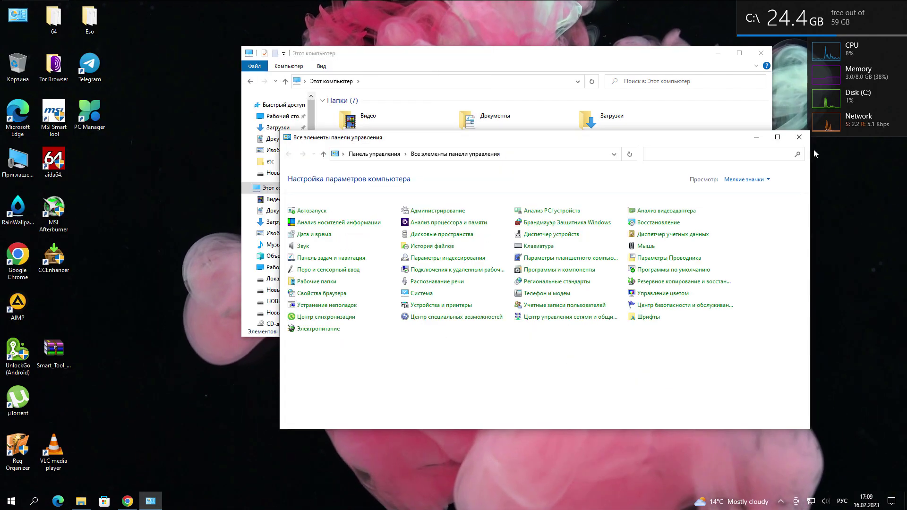
{"action": "left_click", "coordinate": [798, 137]}
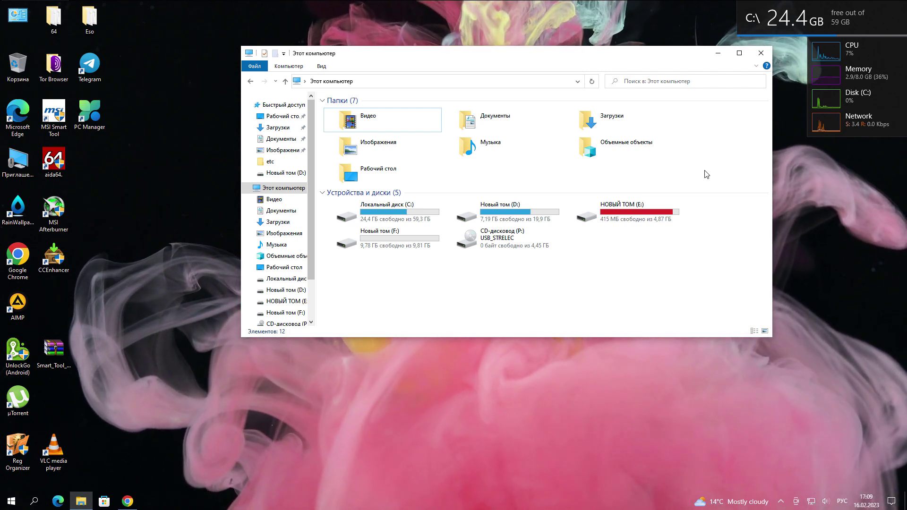
{"action": "left_click", "coordinate": [81, 501]}
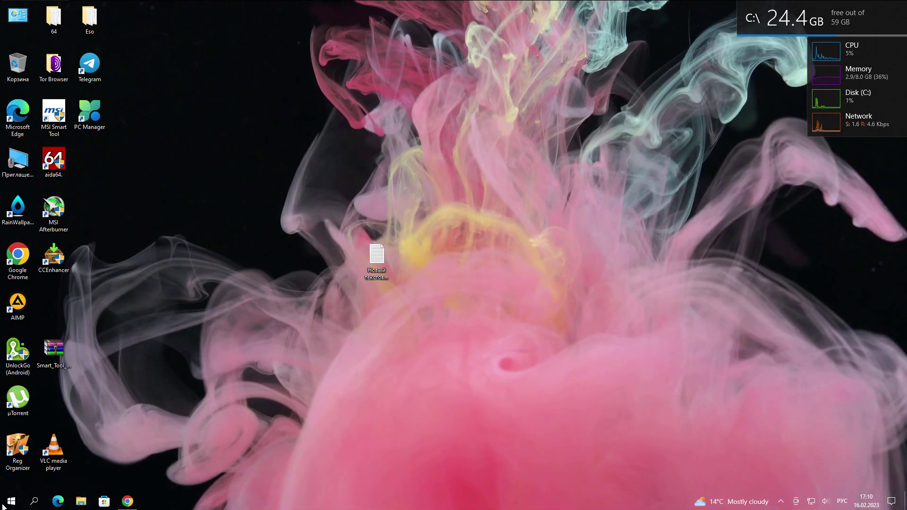
Restart the computer
{"action": "left_click", "coordinate": [12, 500]}
{"action": "left_click", "coordinate": [11, 480]}
{"action": "left_click", "coordinate": [43, 458]}
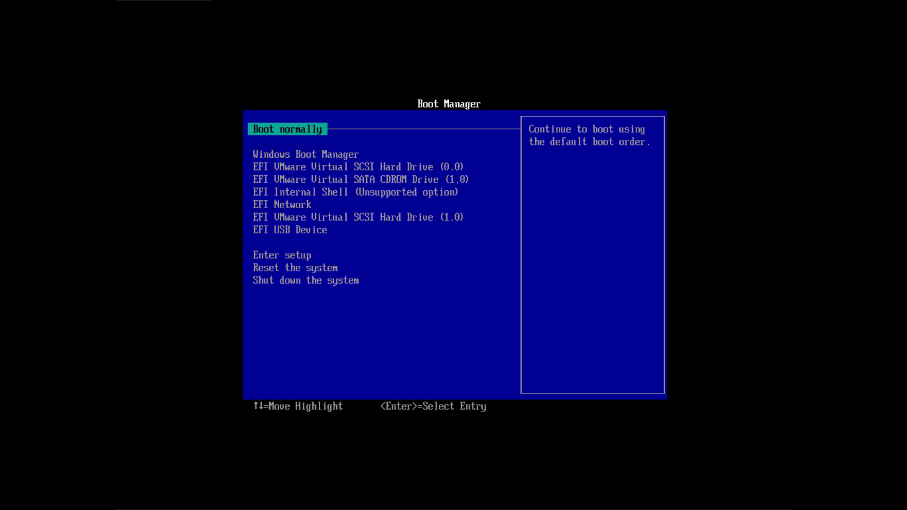
Boot from the EFI USB Device and start the WinPE10 (x64) environment
{"action": "key", "text": "Down"}
{"action": "key", "text": "Down"}
{"action": "key", "text": "Down"}
{"action": "key", "text": "Down"}
{"action": "key", "text": "Down"}
{"action": "key", "text": "Down"}
{"action": "key", "text": "Down"}
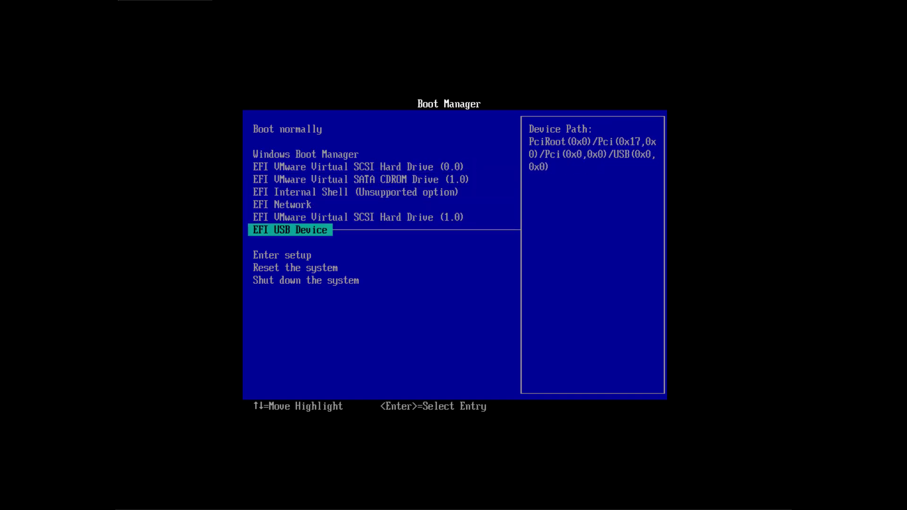
{"action": "key", "text": "Return"}
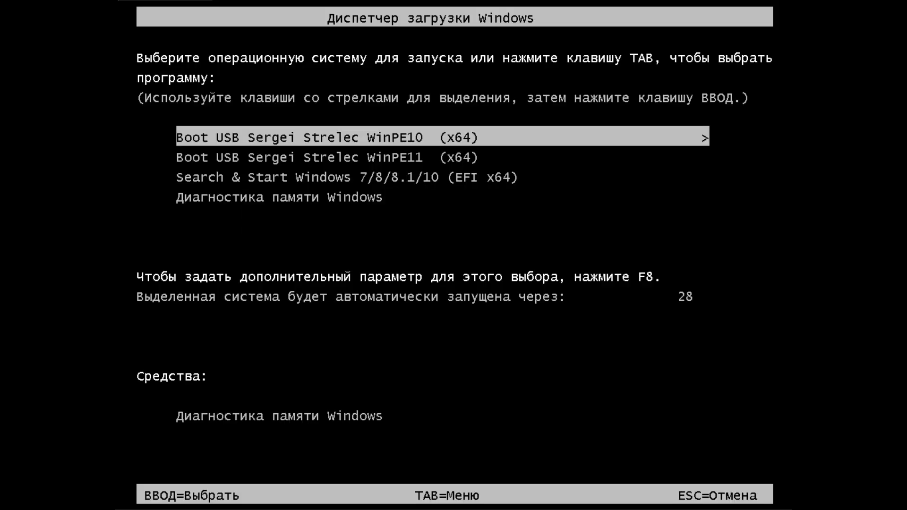
{"action": "key", "text": "Return"}
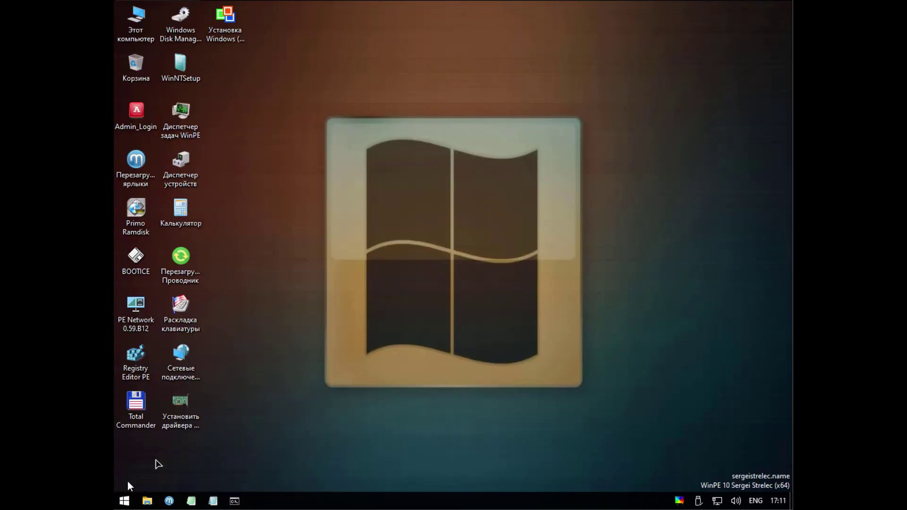
Launch Acronis Disk Director 12.5 from the hard disk programs of WinPE
{"action": "left_click", "coordinate": [124, 501]}
{"action": "mouse_move", "coordinate": [195, 316]}
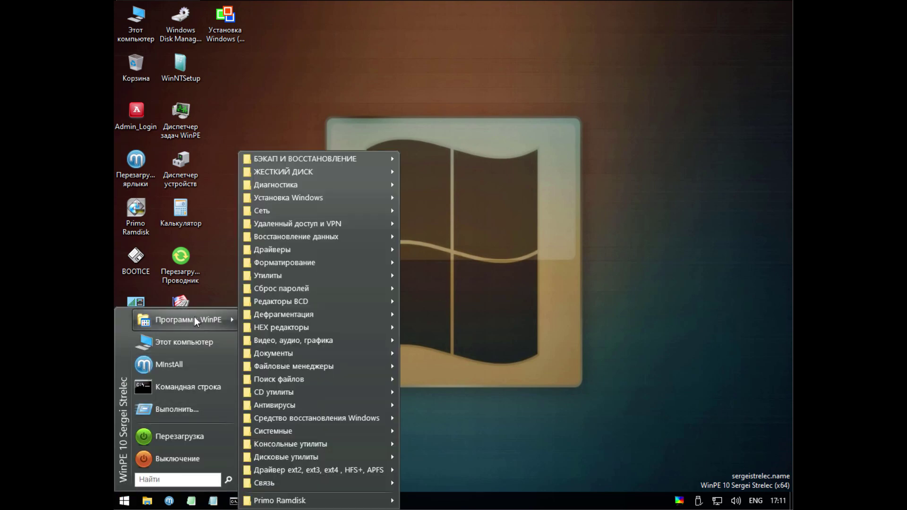
{"action": "mouse_move", "coordinate": [329, 178]}
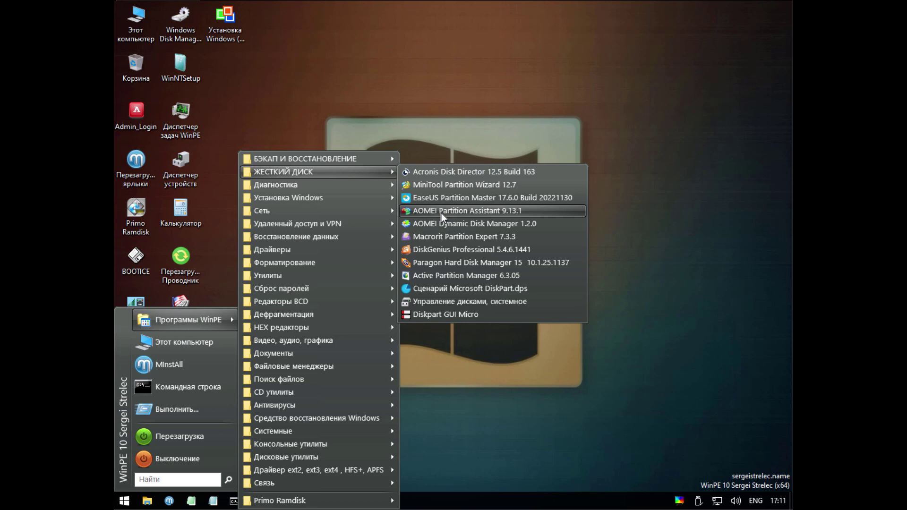
{"action": "left_click", "coordinate": [448, 175]}
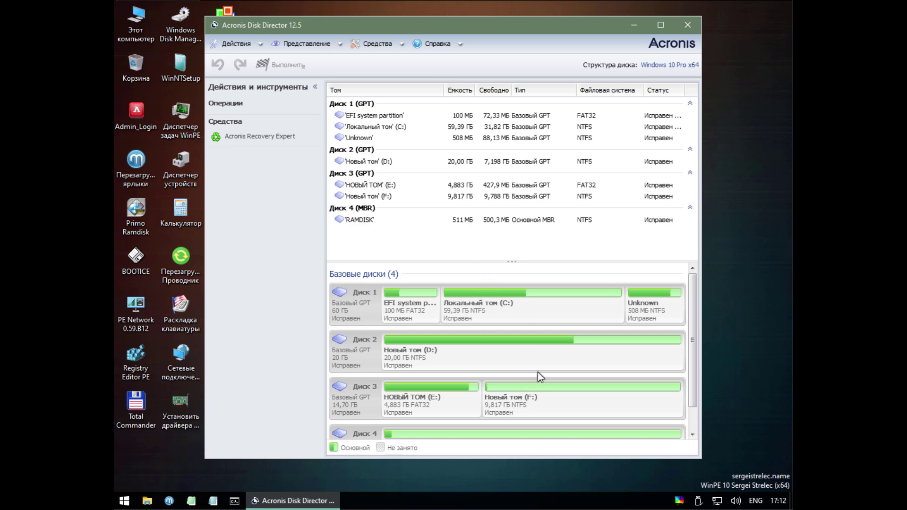
Examine the list of basic disks, comparing the sizes and volumes of Disks 1 to 4
{"action": "scroll", "coordinate": [363, 330], "scroll_direction": "down", "scroll_amount": 1}
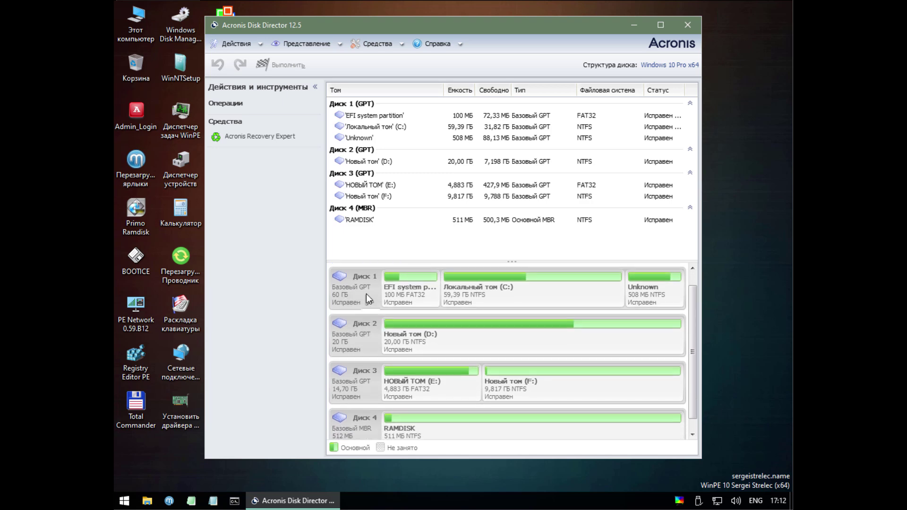
{"action": "scroll", "coordinate": [365, 319], "scroll_direction": "up", "scroll_amount": 1}
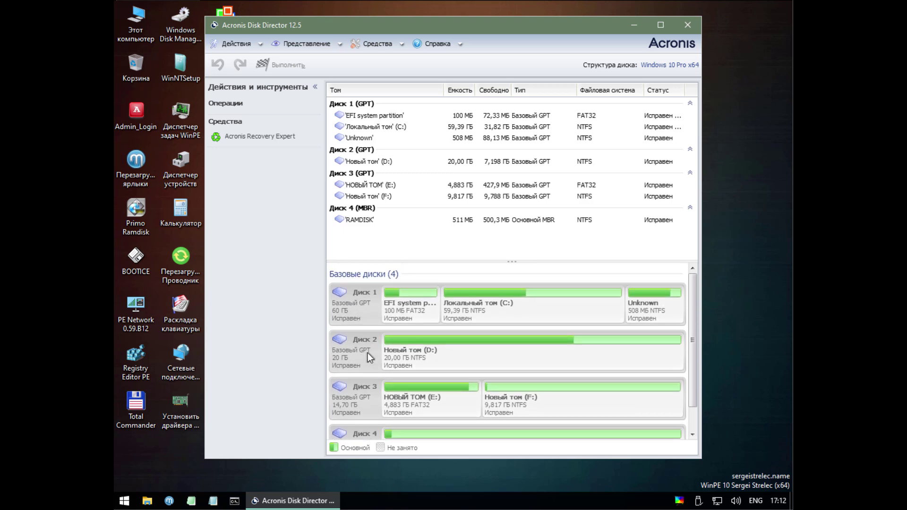
{"action": "scroll", "coordinate": [375, 360], "scroll_direction": "down", "scroll_amount": 1}
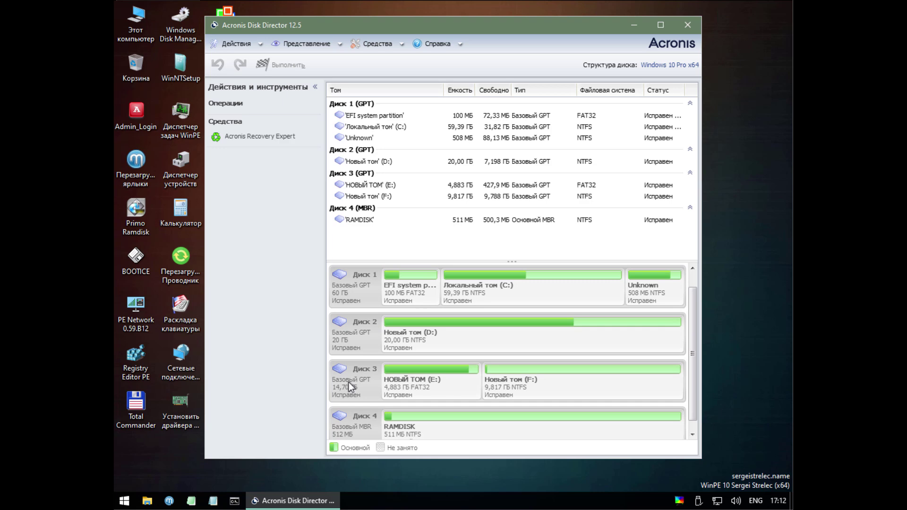
{"action": "scroll", "coordinate": [370, 376], "scroll_direction": "down", "scroll_amount": 1}
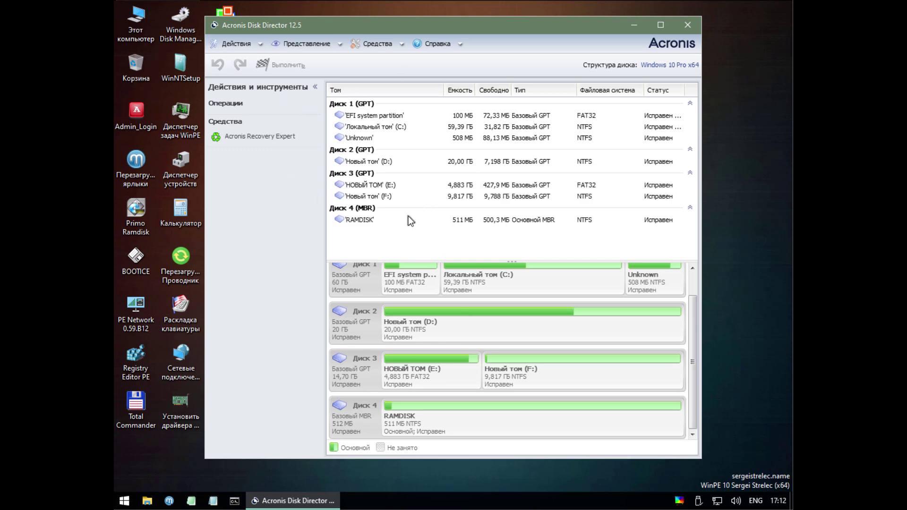
{"action": "scroll", "coordinate": [573, 332], "scroll_direction": "up", "scroll_amount": 2}
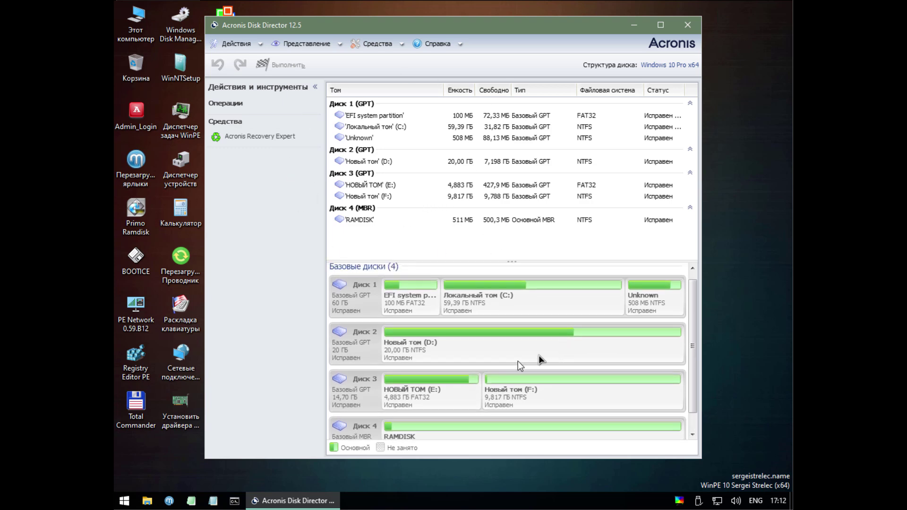
{"action": "scroll", "coordinate": [498, 362], "scroll_direction": "up", "scroll_amount": 1}
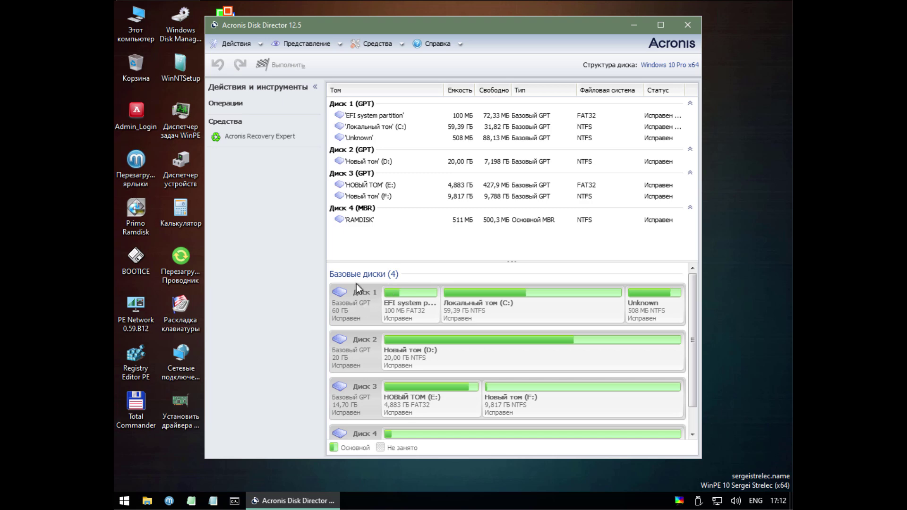
Inspect the EFI system partition, the C: volume and the Unknown volume on Disk 1
{"action": "left_click", "coordinate": [408, 309]}
{"action": "left_click", "coordinate": [533, 316]}
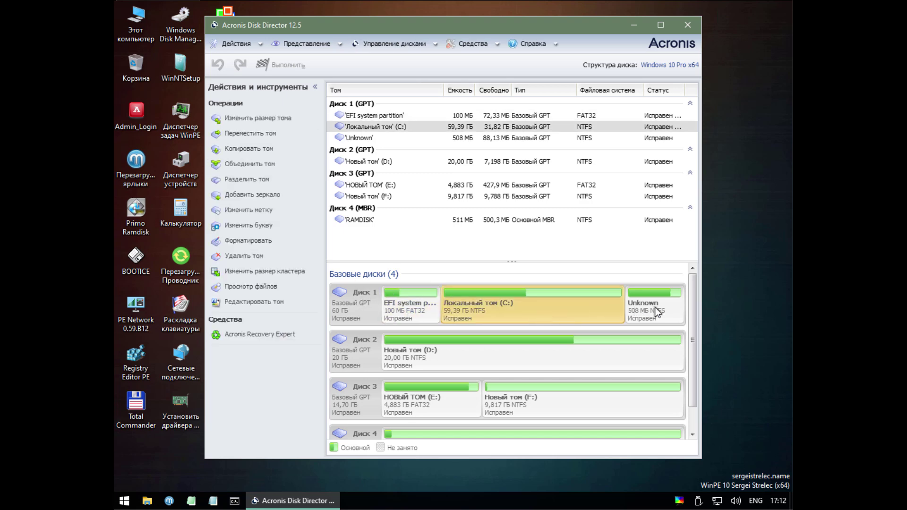
{"action": "left_click", "coordinate": [657, 312]}
{"action": "left_click", "coordinate": [410, 313]}
{"action": "left_click", "coordinate": [525, 313]}
{"action": "left_click", "coordinate": [398, 308]}
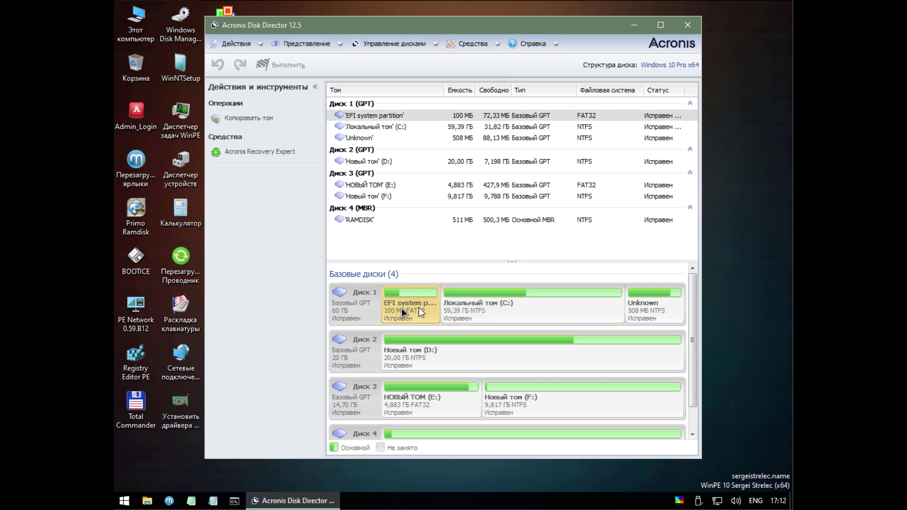
{"action": "left_click", "coordinate": [489, 313]}
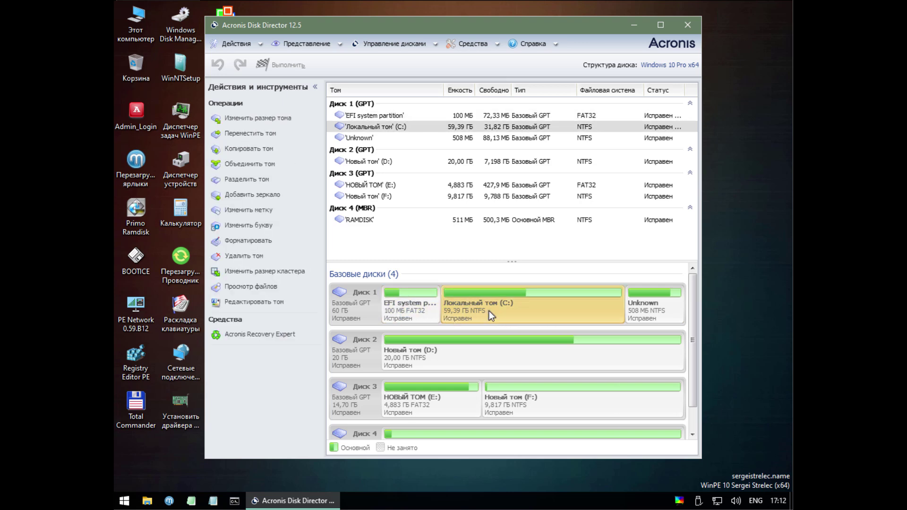
{"action": "left_click", "coordinate": [655, 304]}
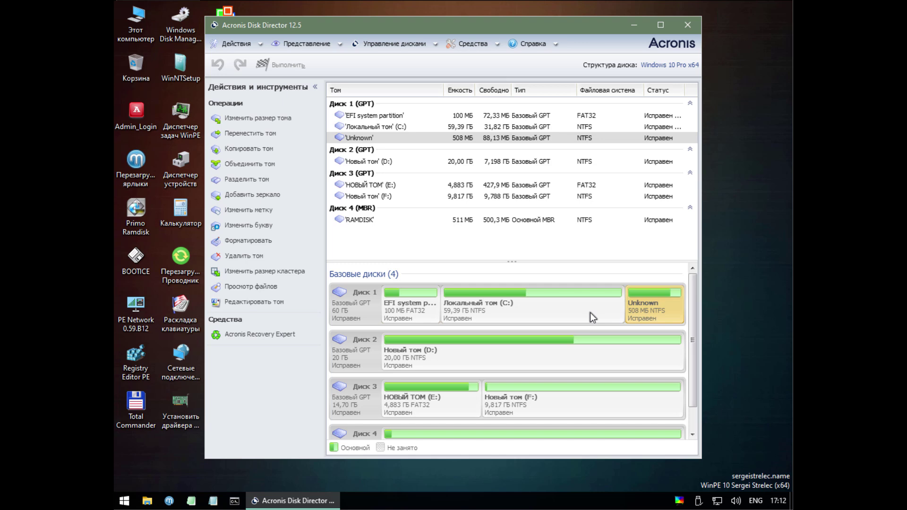
Shrink the C: volume on Disk 1 to about 40.26 GB, leaving the freed space unallocated after it
{"action": "left_click", "coordinate": [551, 312]}
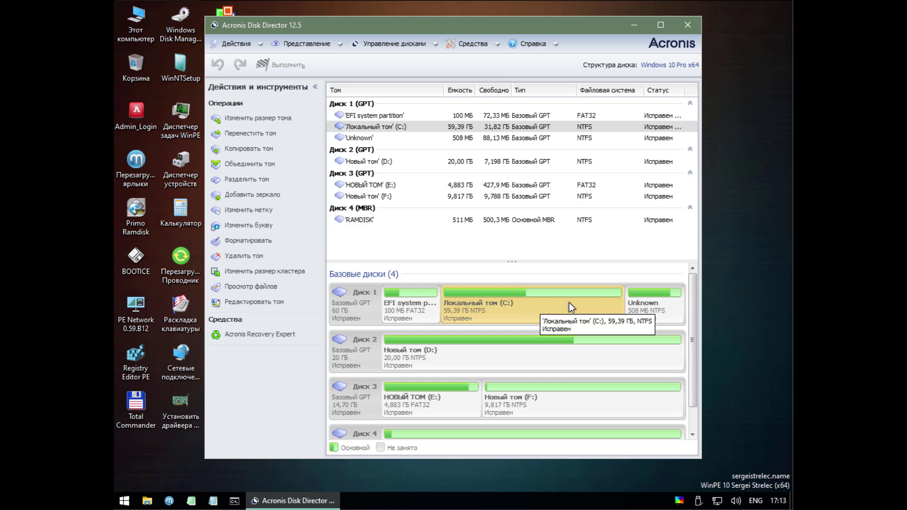
{"action": "right_click", "coordinate": [523, 306]}
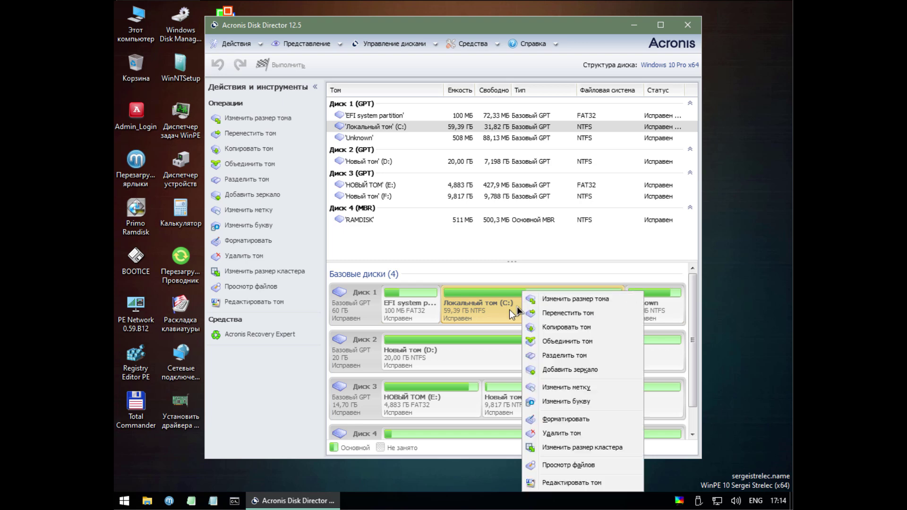
{"action": "left_click", "coordinate": [563, 298]}
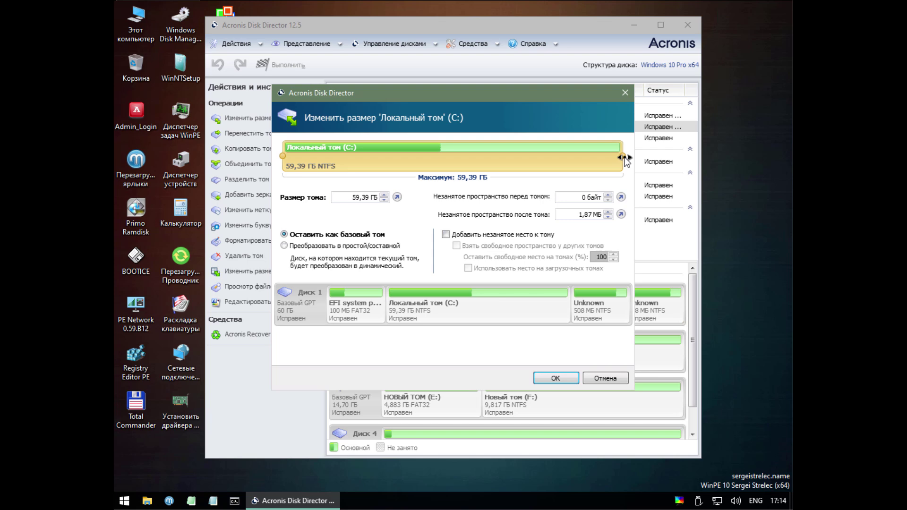
{"action": "left_click_drag", "start_coordinate": [623, 158], "coordinate": [521, 157]}
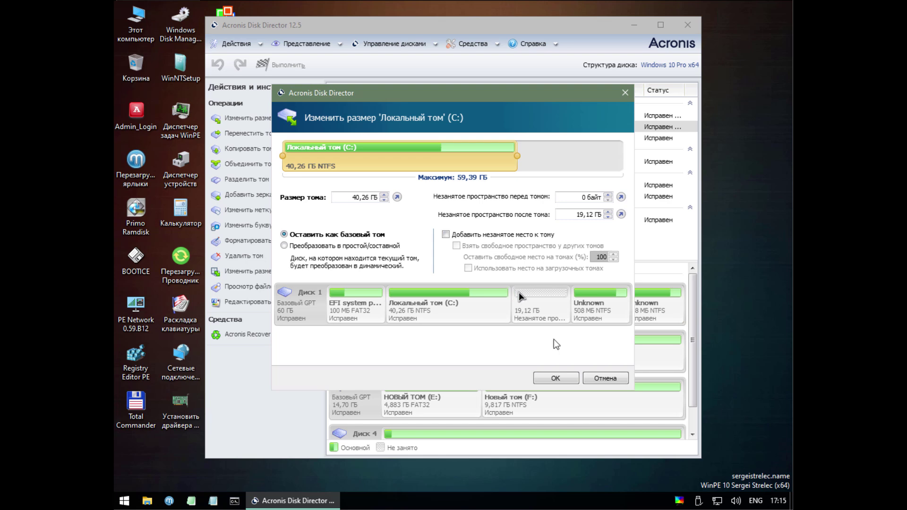
{"action": "left_click", "coordinate": [560, 379]}
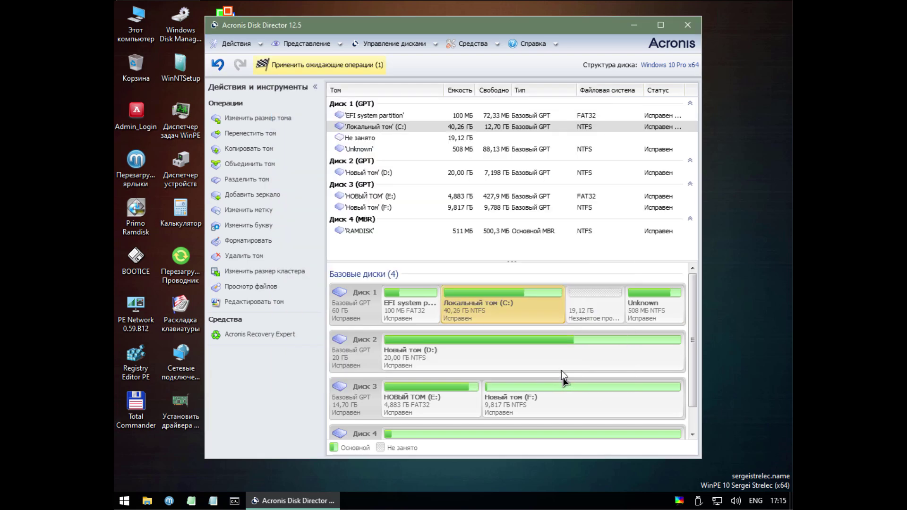
Create a basic 19.12 GB NTFS volume with drive letter G in the unallocated space on Disk 1
{"action": "left_click", "coordinate": [590, 307]}
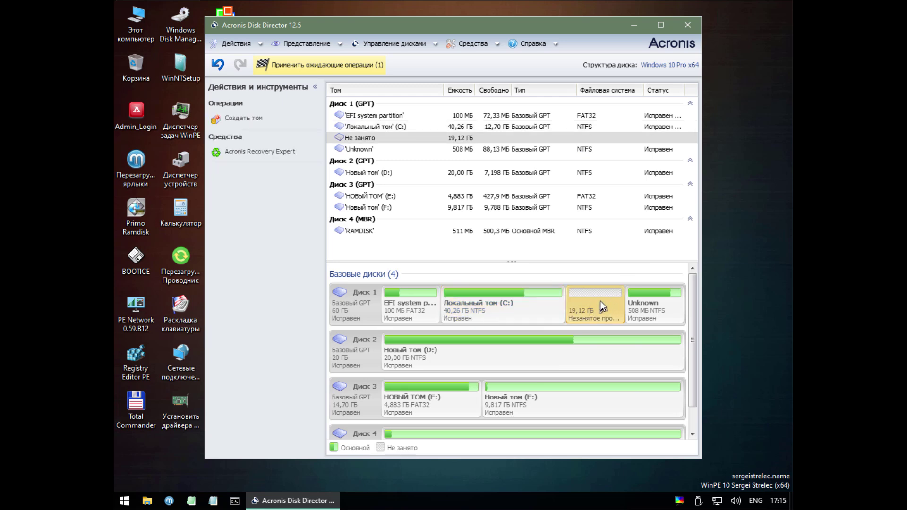
{"action": "left_click", "coordinate": [227, 119]}
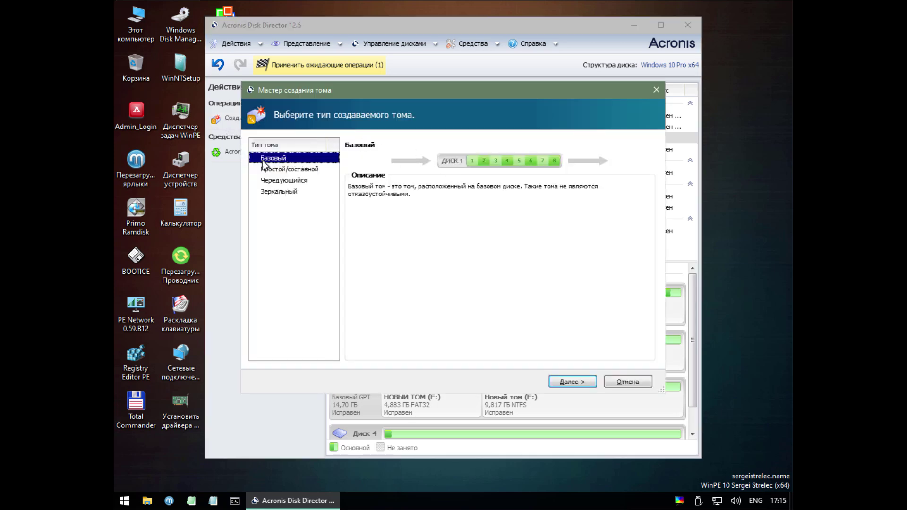
{"action": "left_click", "coordinate": [573, 382]}
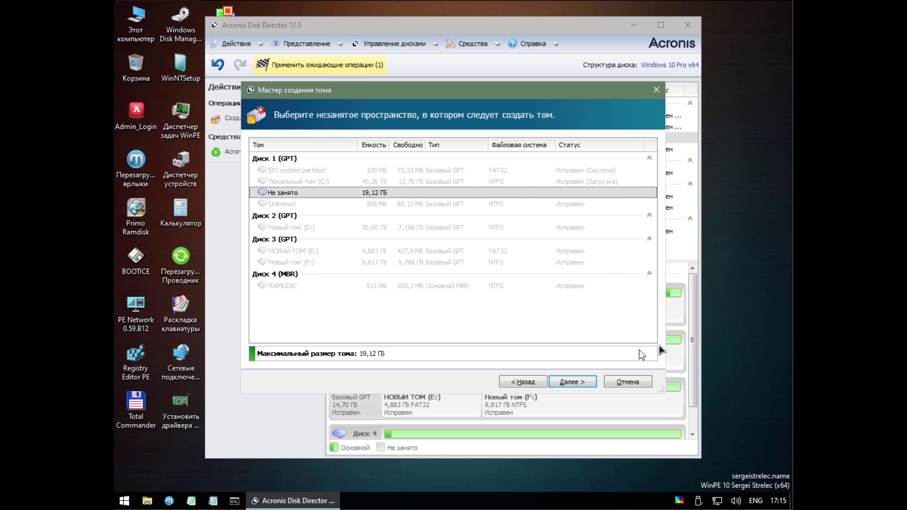
{"action": "left_click", "coordinate": [569, 381]}
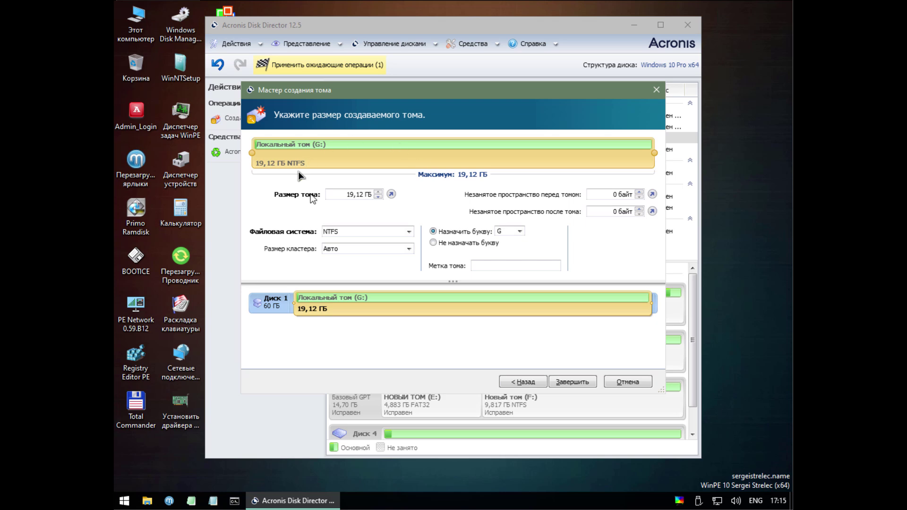
{"action": "left_click_drag", "start_coordinate": [653, 152], "coordinate": [681, 154]}
{"action": "left_click", "coordinate": [520, 232]}
{"action": "left_click_drag", "start_coordinate": [520, 263], "coordinate": [533, 235]}
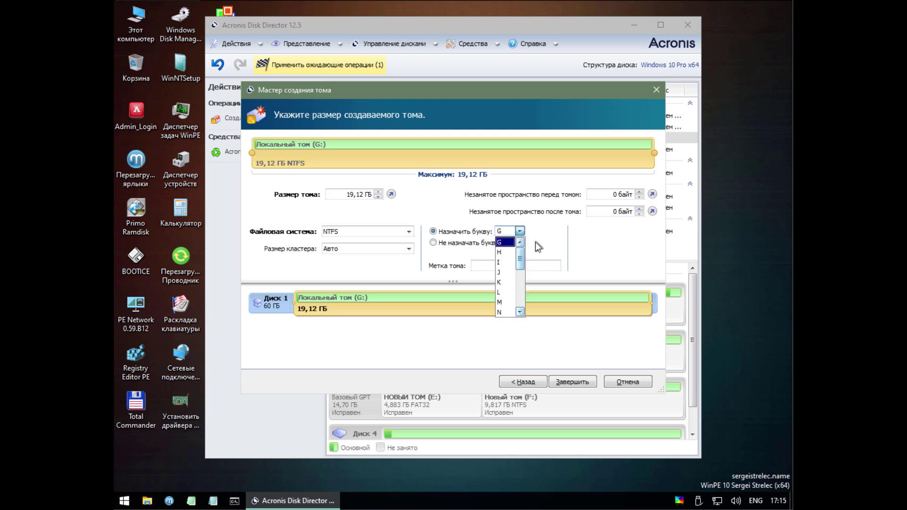
{"action": "left_click", "coordinate": [505, 244]}
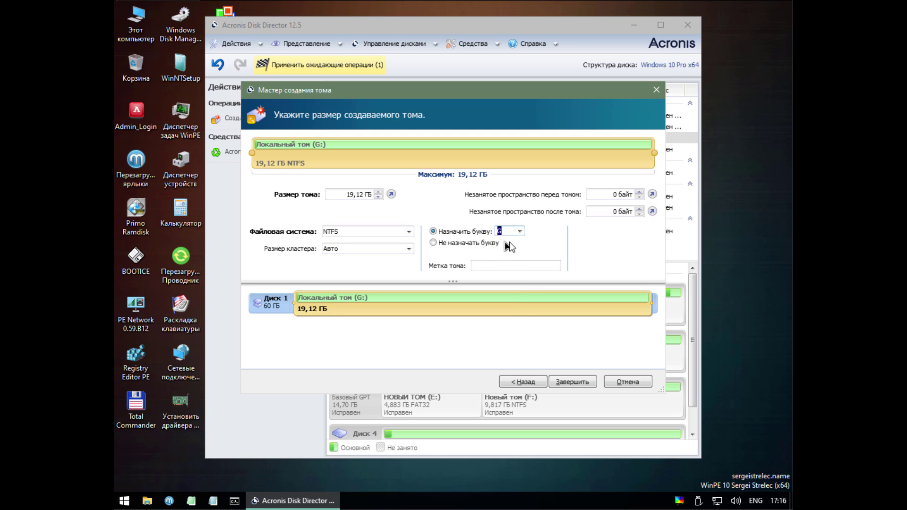
{"action": "left_click", "coordinate": [569, 381]}
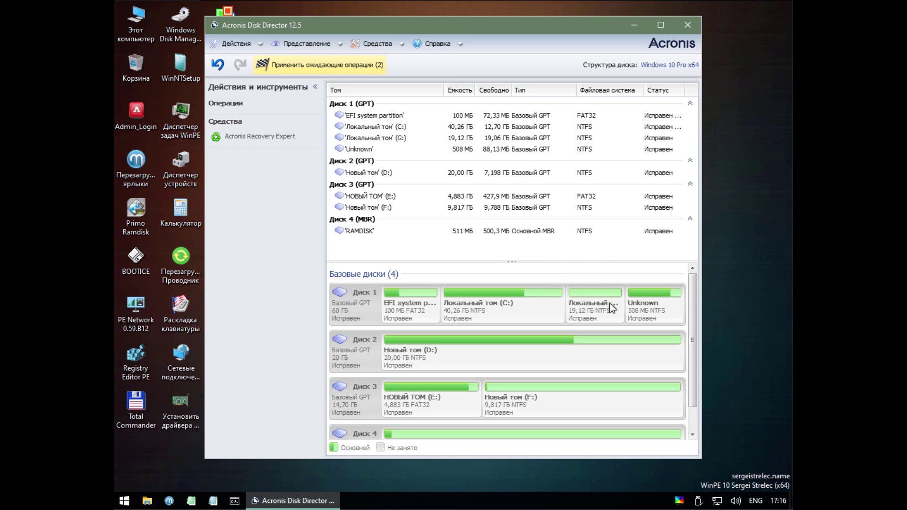
Review the pending resize and volume creation operations and apply them to Disk 1
{"action": "left_click", "coordinate": [322, 70]}
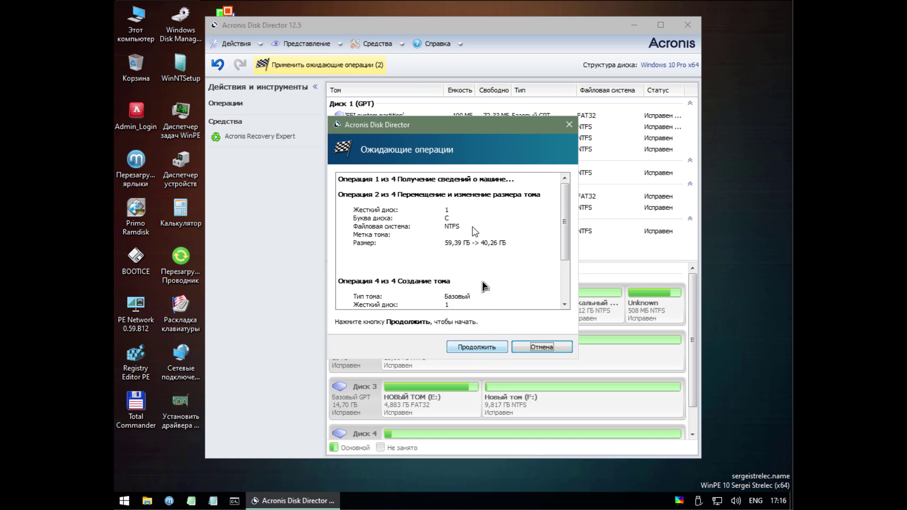
{"action": "left_click_drag", "start_coordinate": [560, 199], "coordinate": [560, 254]}
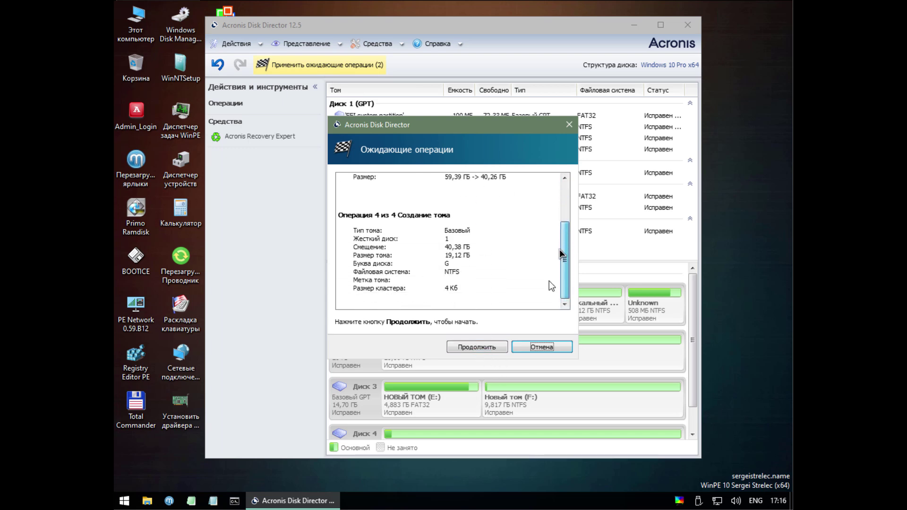
{"action": "left_click", "coordinate": [479, 350]}
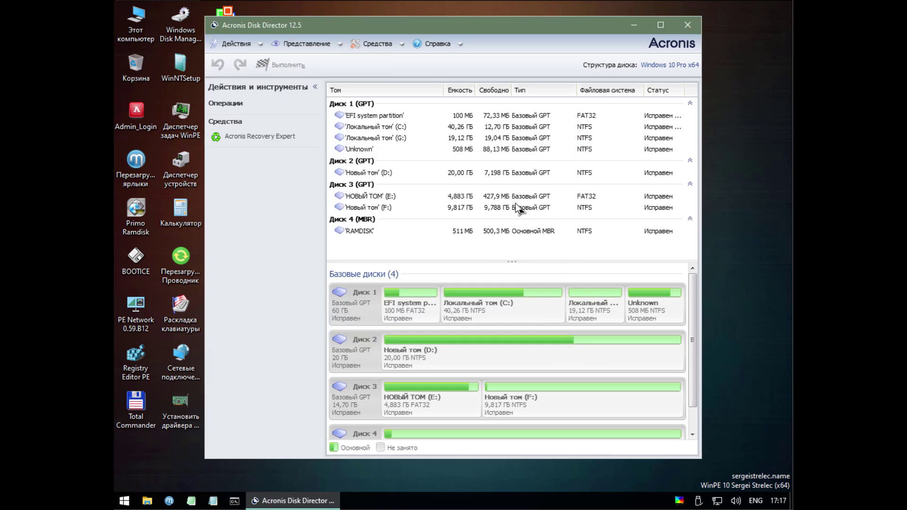
Compare the C: and G: volumes on Disk 1 after the repartitioning
{"action": "left_click", "coordinate": [379, 128]}
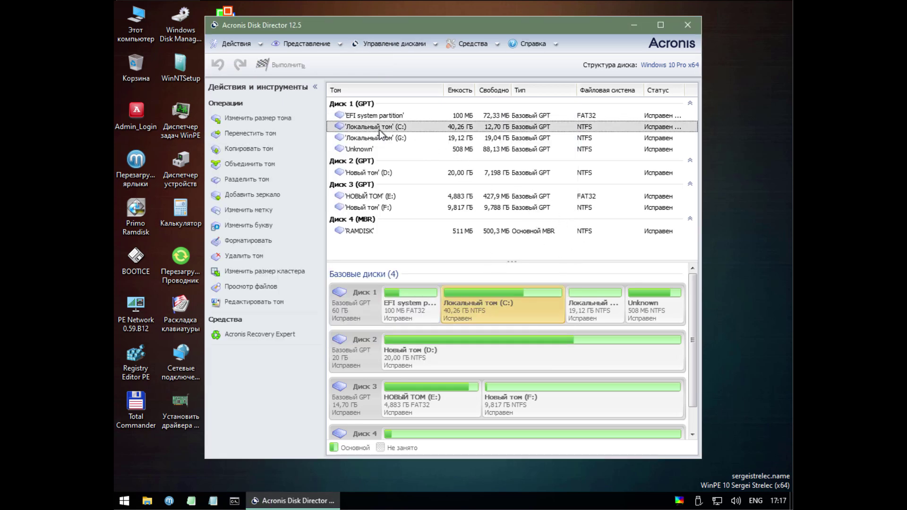
{"action": "left_click", "coordinate": [383, 139]}
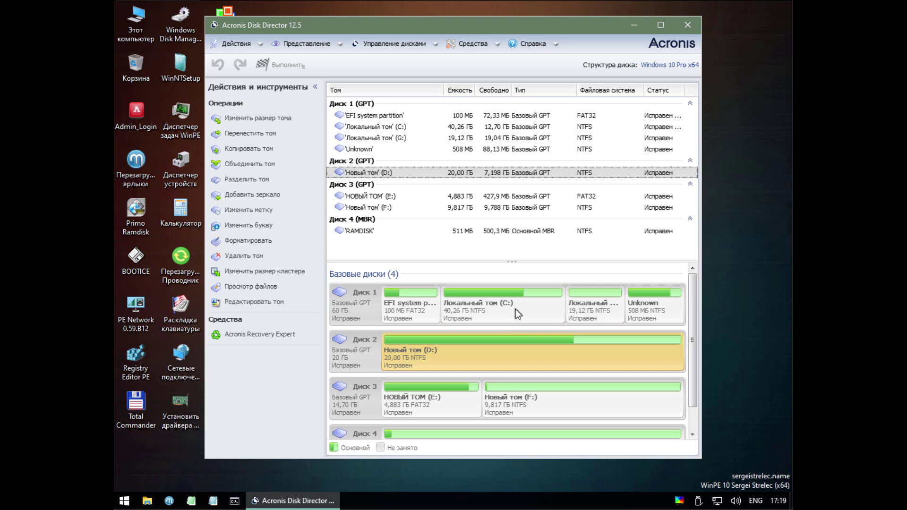
{"action": "left_click", "coordinate": [485, 314]}
{"action": "left_click", "coordinate": [600, 308]}
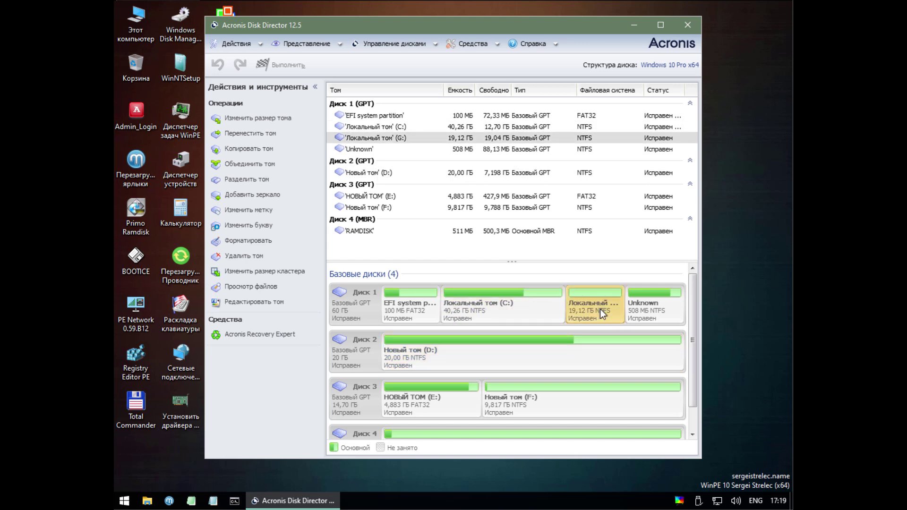
{"action": "left_click", "coordinate": [482, 312]}
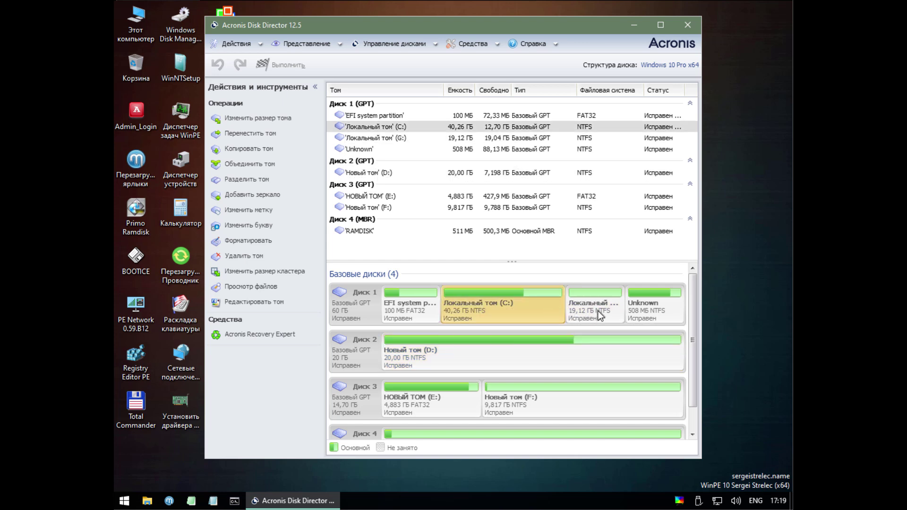
{"action": "left_click", "coordinate": [597, 311]}
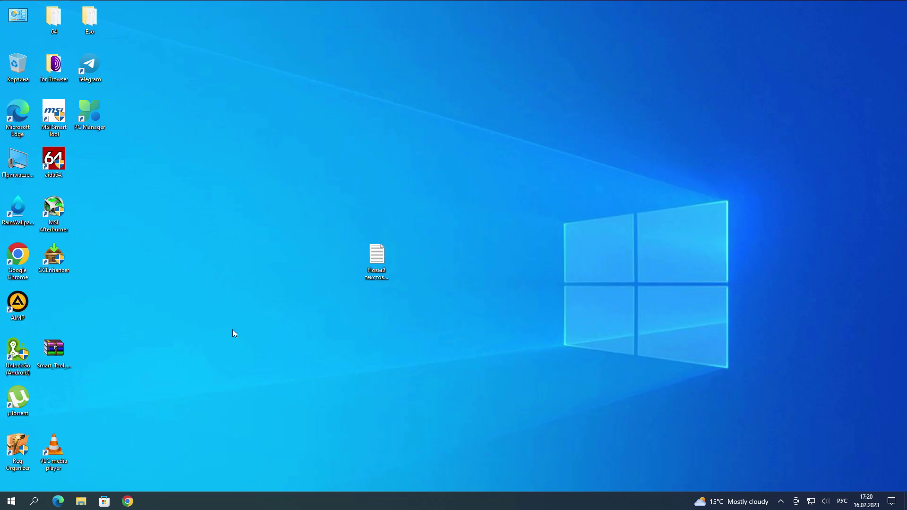
Check the drives under This PC in Windows File Explorer and view the contents of drive C:
{"action": "left_click", "coordinate": [81, 501]}
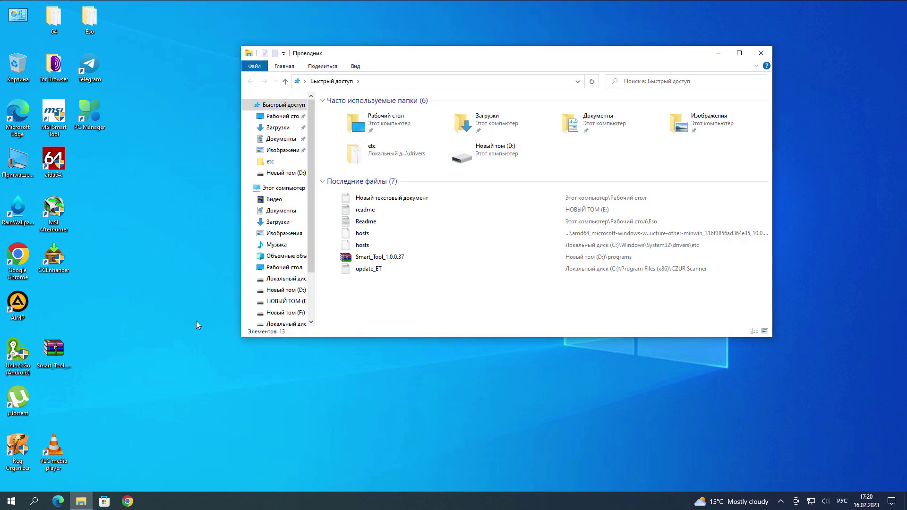
{"action": "left_click", "coordinate": [281, 188]}
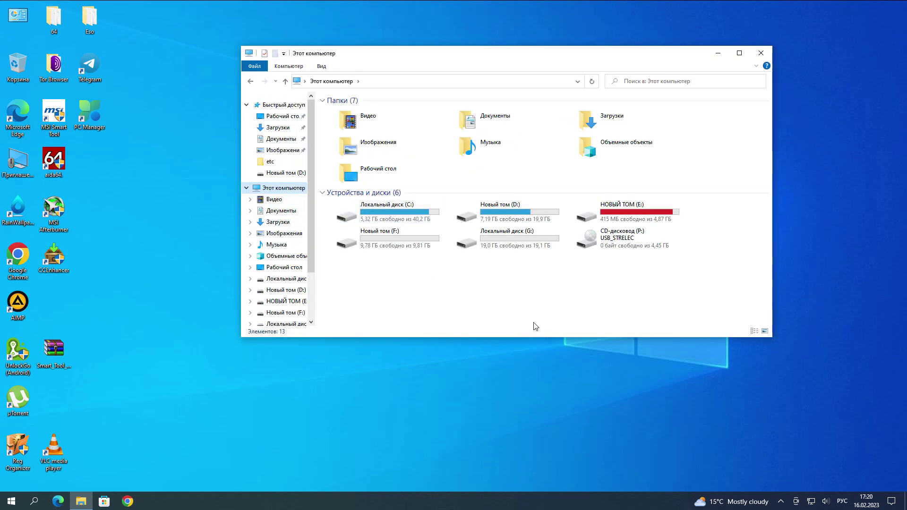
{"action": "left_click", "coordinate": [505, 247]}
{"action": "double_click", "coordinate": [386, 212]}
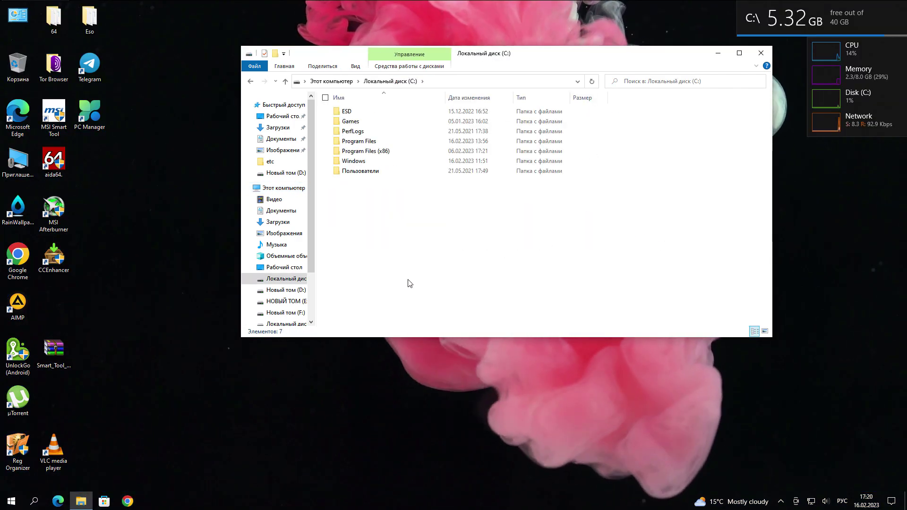
{"action": "left_click", "coordinate": [285, 81]}
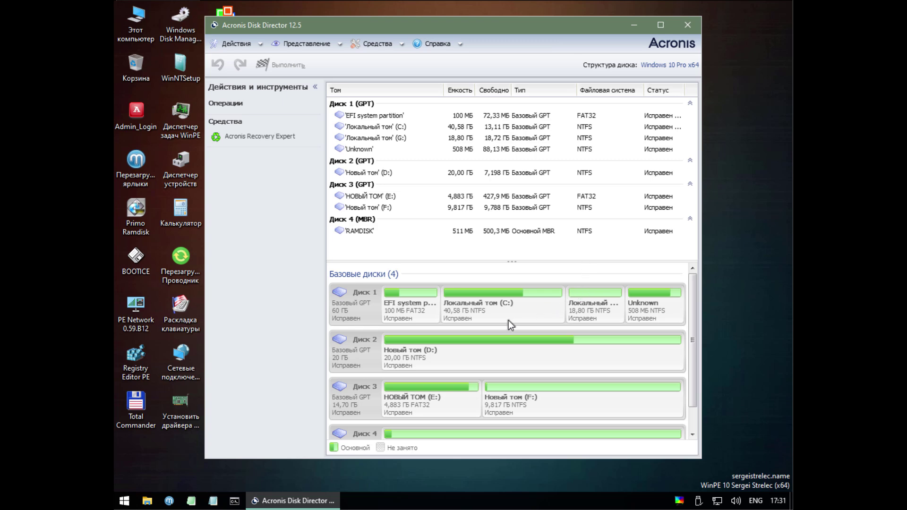
In Acronis Disk Director, inspect the C:, G: and Unknown volumes on Disk 1
{"action": "left_click", "coordinate": [597, 305]}
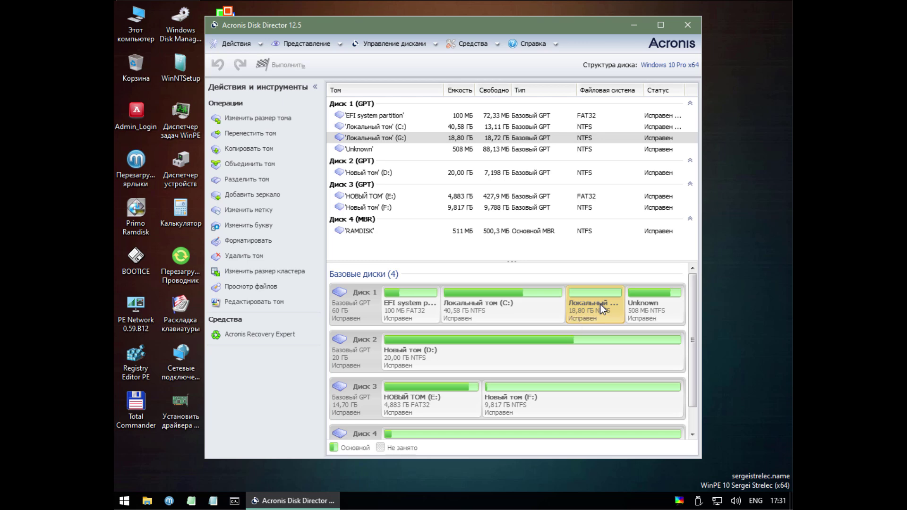
{"action": "left_click", "coordinate": [513, 308]}
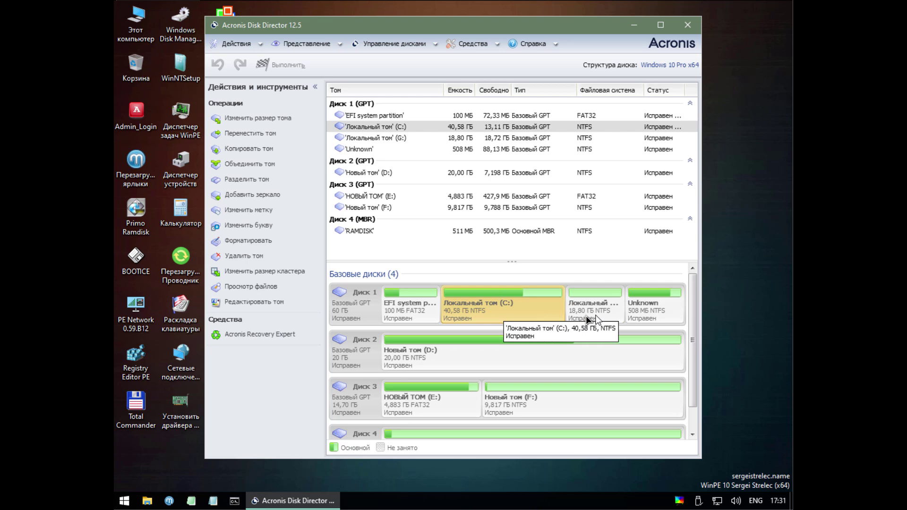
{"action": "left_click", "coordinate": [591, 304]}
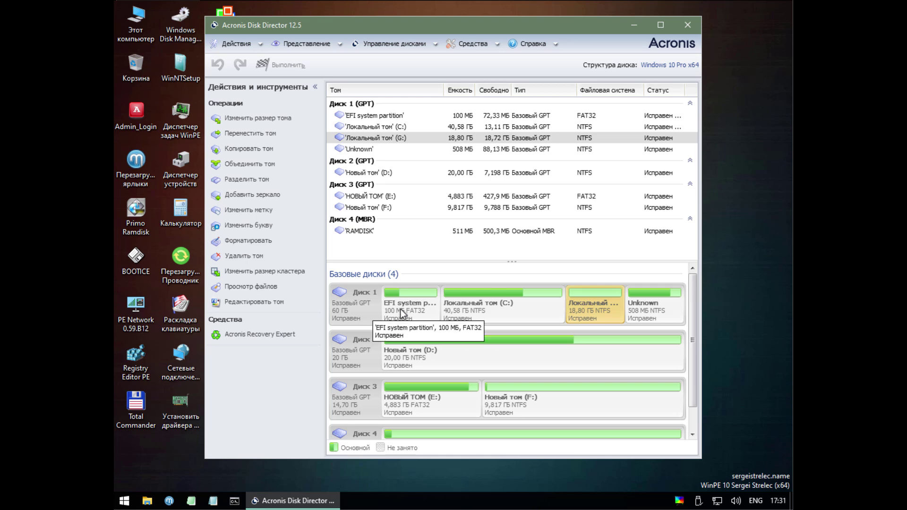
{"action": "left_click", "coordinate": [663, 308]}
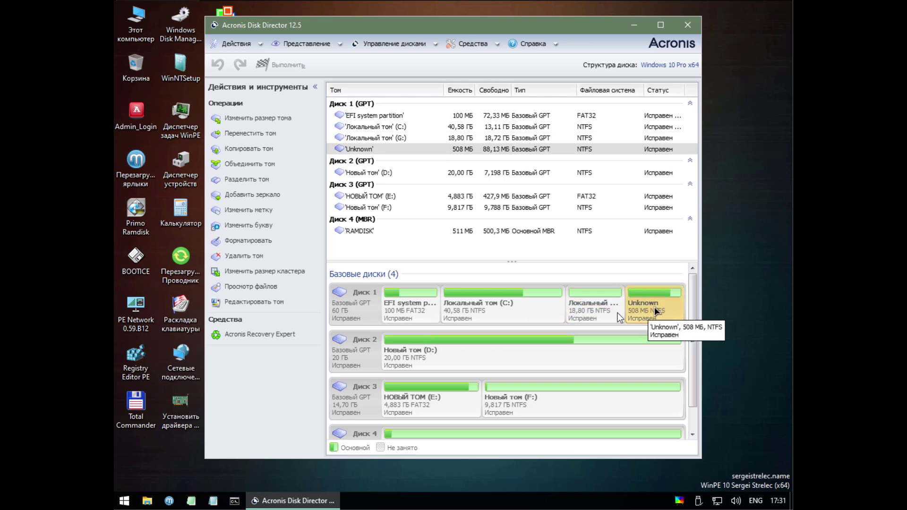
{"action": "left_click", "coordinate": [593, 313]}
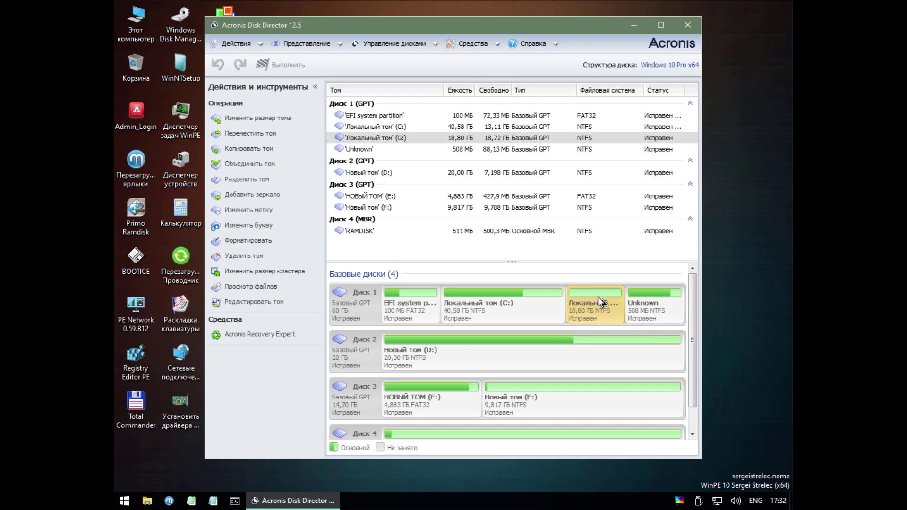
{"action": "left_click", "coordinate": [496, 309]}
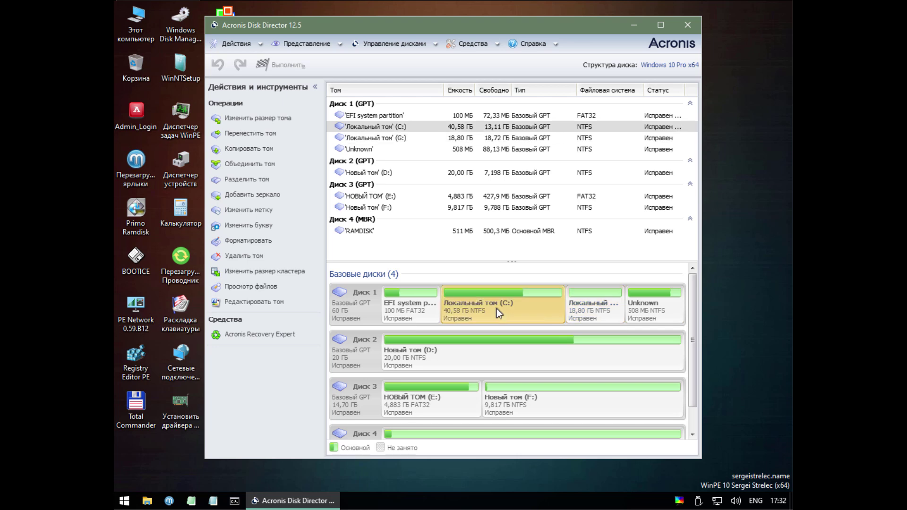
Delete the G: volume on Disk 1 and apply the pending deletion
{"action": "left_click", "coordinate": [598, 302]}
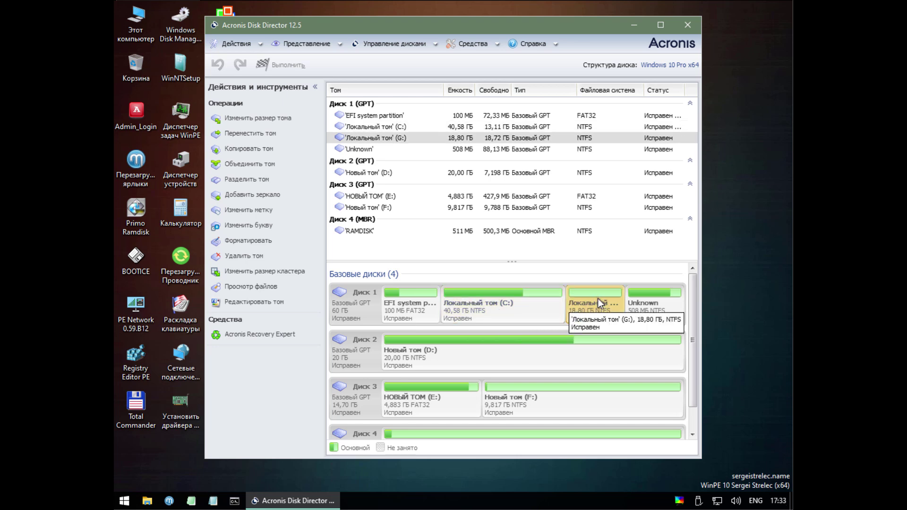
{"action": "right_click", "coordinate": [597, 302]}
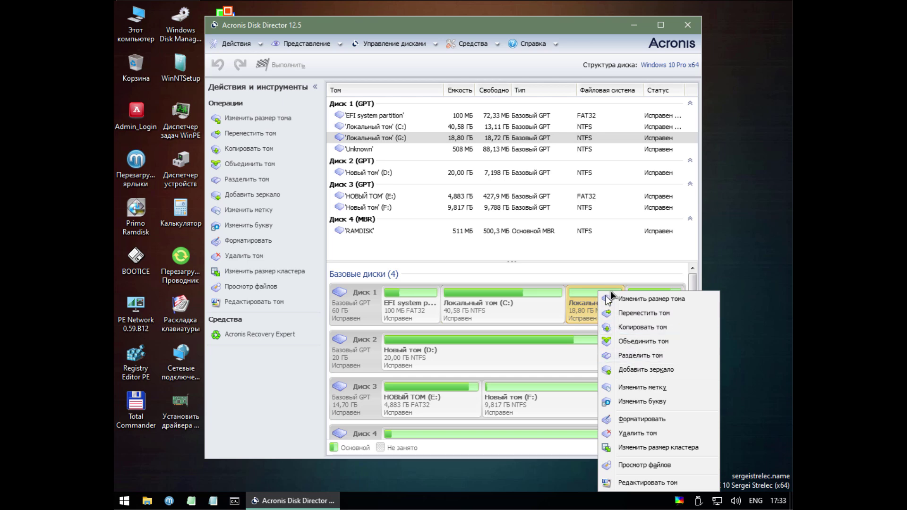
{"action": "left_click", "coordinate": [627, 433]}
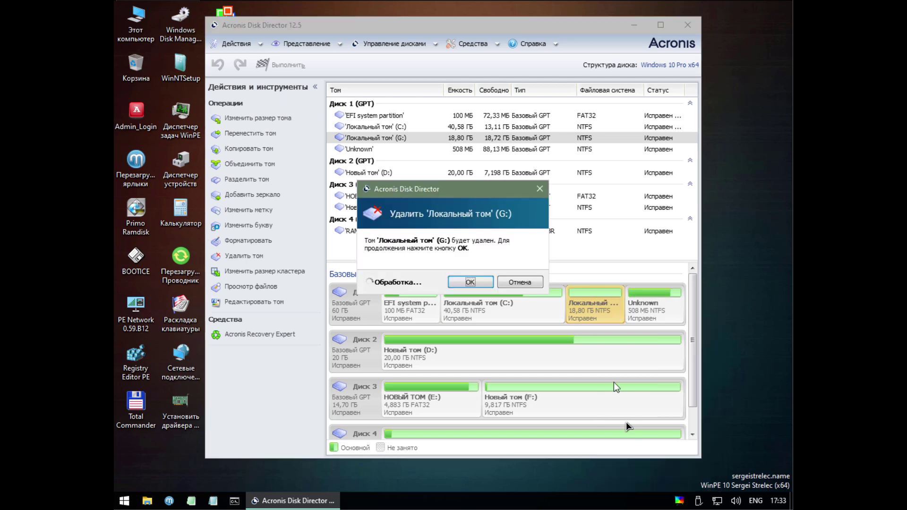
{"action": "left_click", "coordinate": [472, 283]}
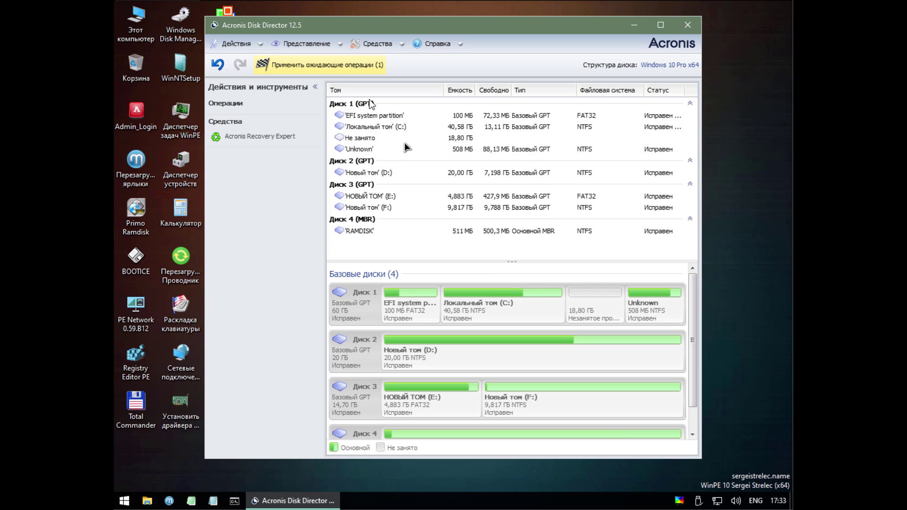
{"action": "left_click", "coordinate": [297, 67]}
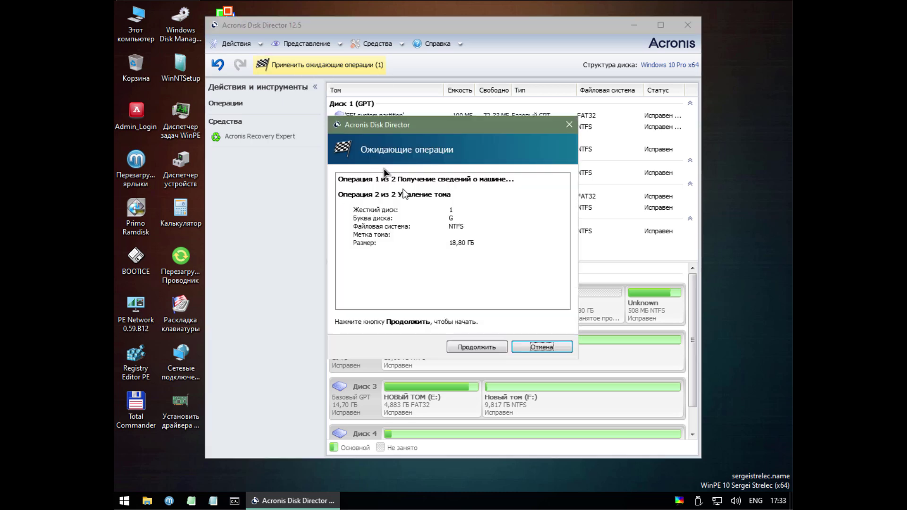
{"action": "left_click", "coordinate": [482, 347]}
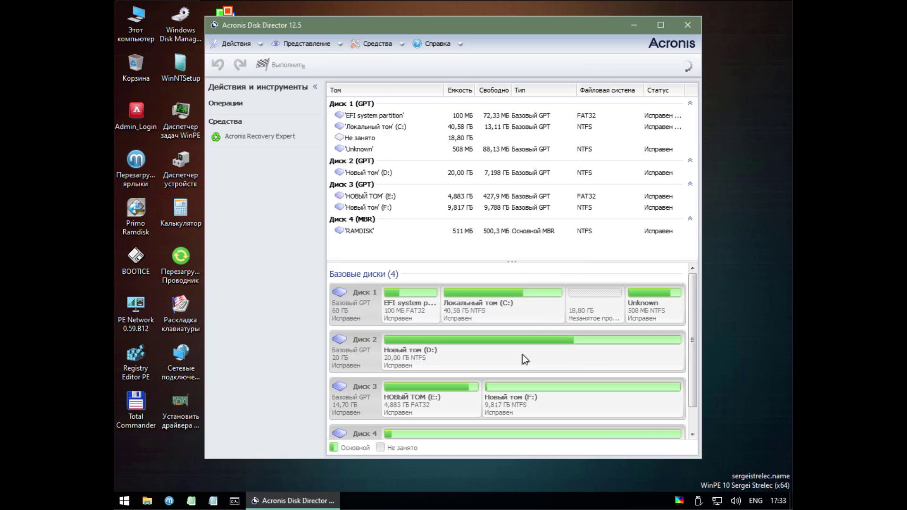
Extend the C: volume on Disk 1 to the maximum 59.39 GB, taking in the adjacent unallocated space
{"action": "left_click", "coordinate": [600, 308]}
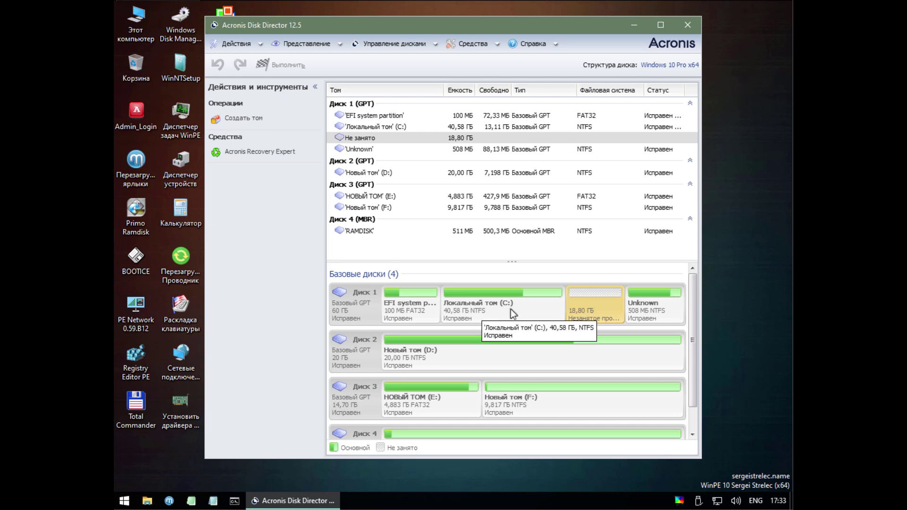
{"action": "left_click", "coordinate": [554, 306]}
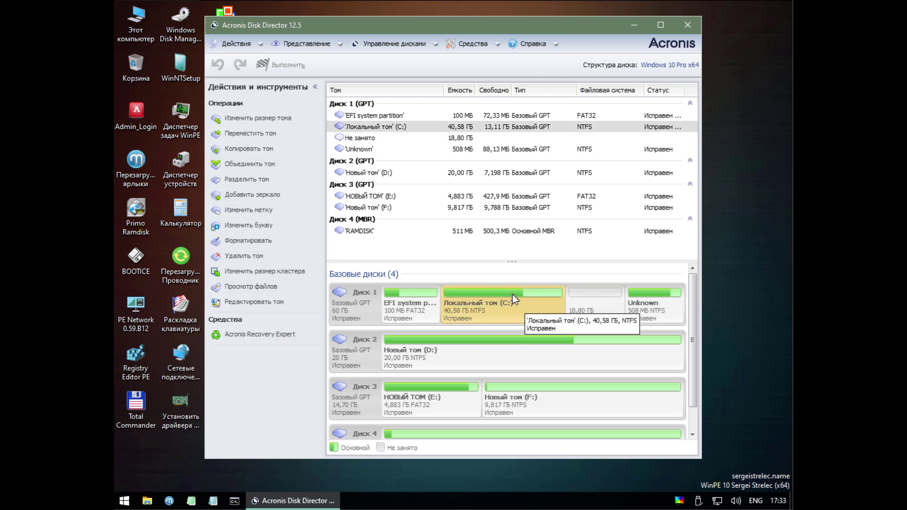
{"action": "left_click", "coordinate": [251, 117]}
{"action": "left_click_drag", "start_coordinate": [519, 154], "coordinate": [617, 176]}
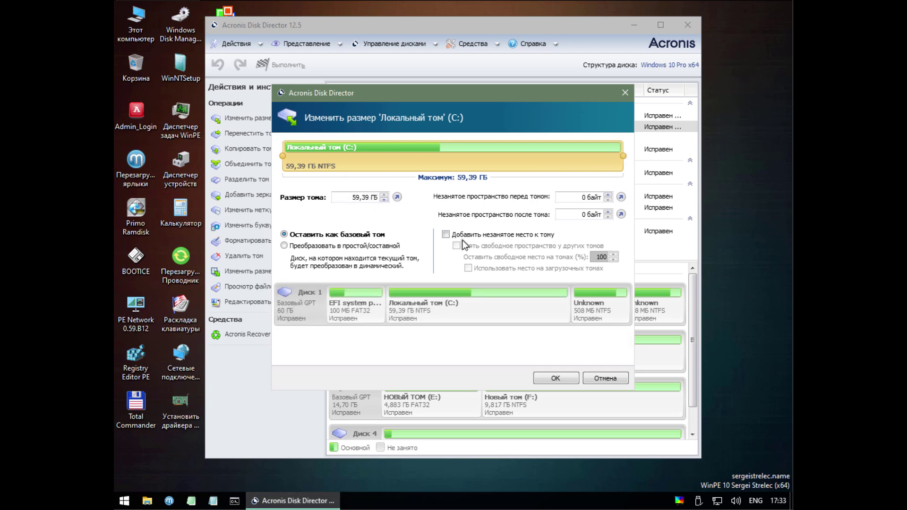
{"action": "left_click", "coordinate": [558, 378]}
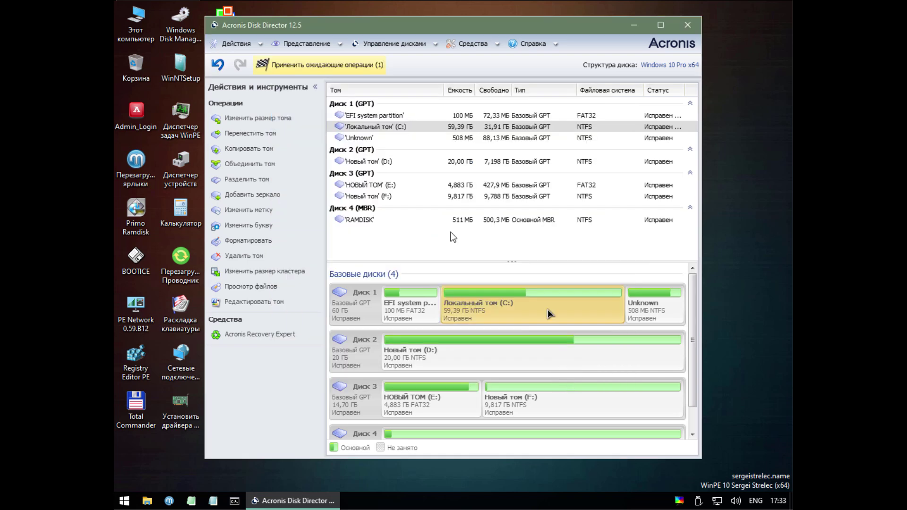
Apply the pending operation that extends the C: volume on Disk 1
{"action": "left_click", "coordinate": [308, 66]}
{"action": "left_click", "coordinate": [496, 349]}
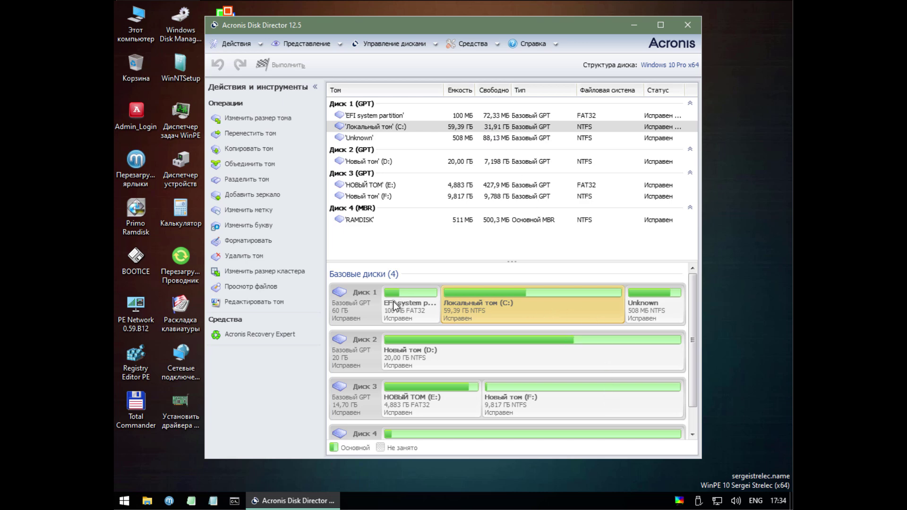
Inspect the volumes on Disks 1, 2 and 3, including Unknown, EFI system partition, C:, D:, E: and F:
{"action": "key", "text": "Left"}
{"action": "left_click", "coordinate": [652, 304]}
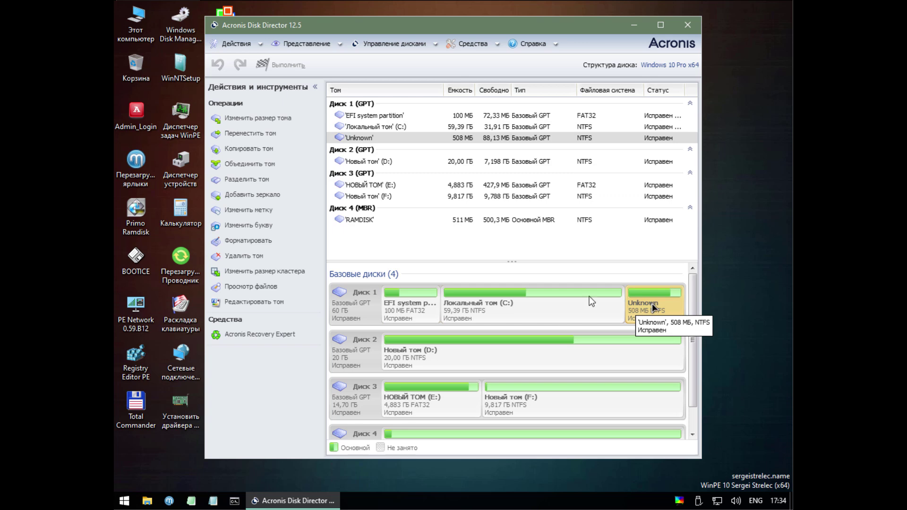
{"action": "left_click", "coordinate": [412, 304]}
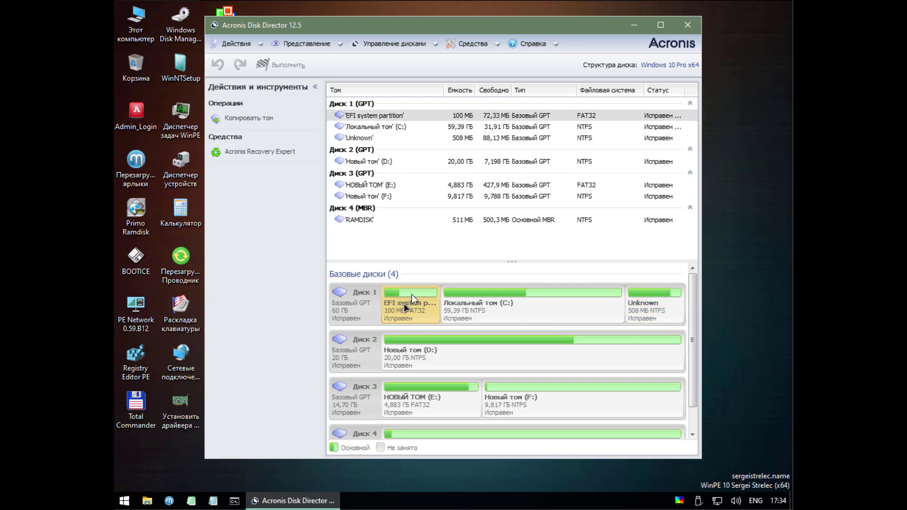
{"action": "left_click", "coordinate": [503, 311]}
{"action": "left_click", "coordinate": [647, 306]}
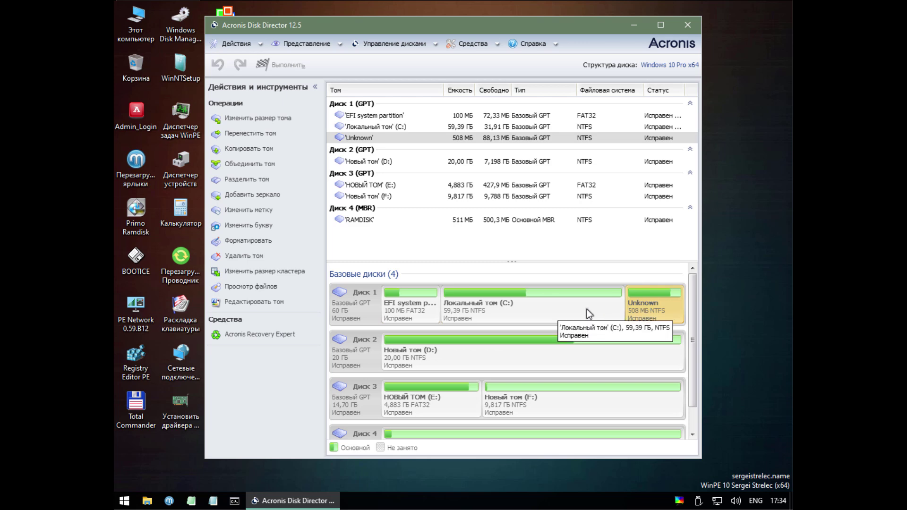
{"action": "left_click", "coordinate": [560, 303]}
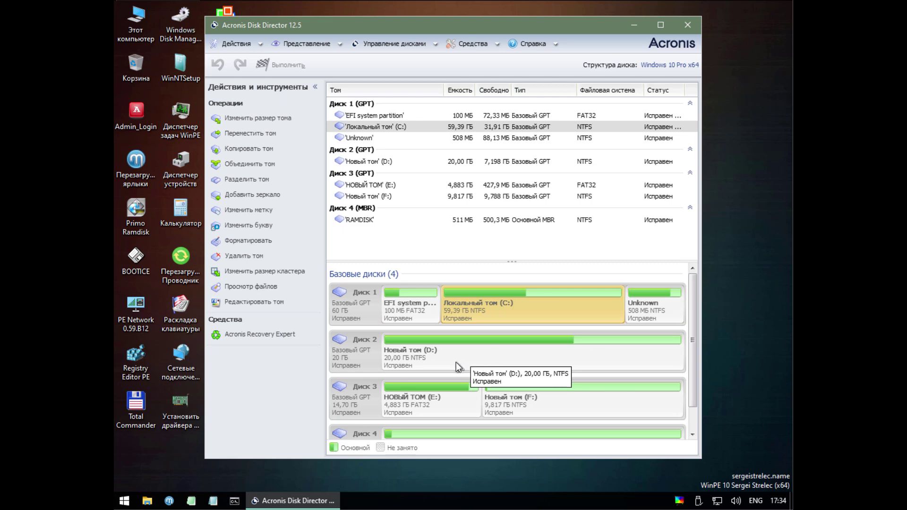
{"action": "left_click", "coordinate": [469, 359]}
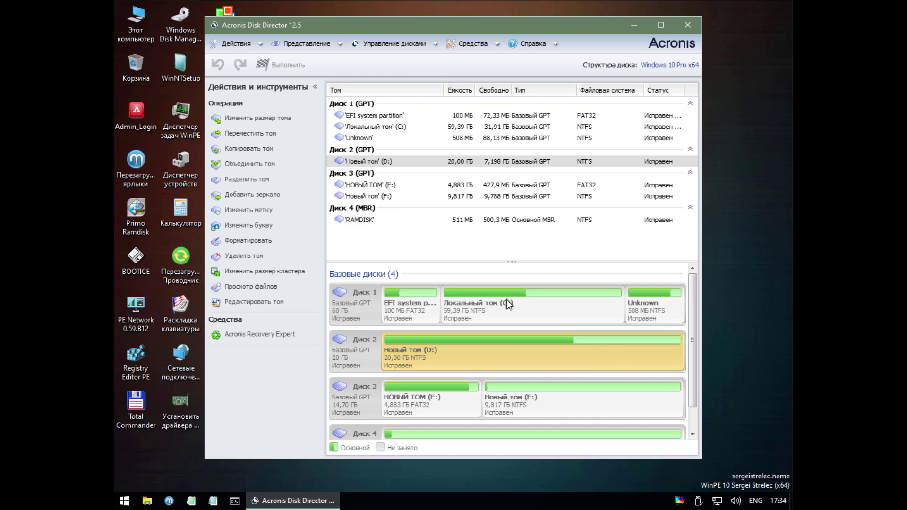
{"action": "left_click", "coordinate": [441, 397]}
{"action": "left_click", "coordinate": [556, 395]}
{"action": "scroll", "coordinate": [555, 396], "scroll_direction": "down", "scroll_amount": 1}
{"action": "scroll", "coordinate": [538, 401], "scroll_direction": "up", "scroll_amount": 1}
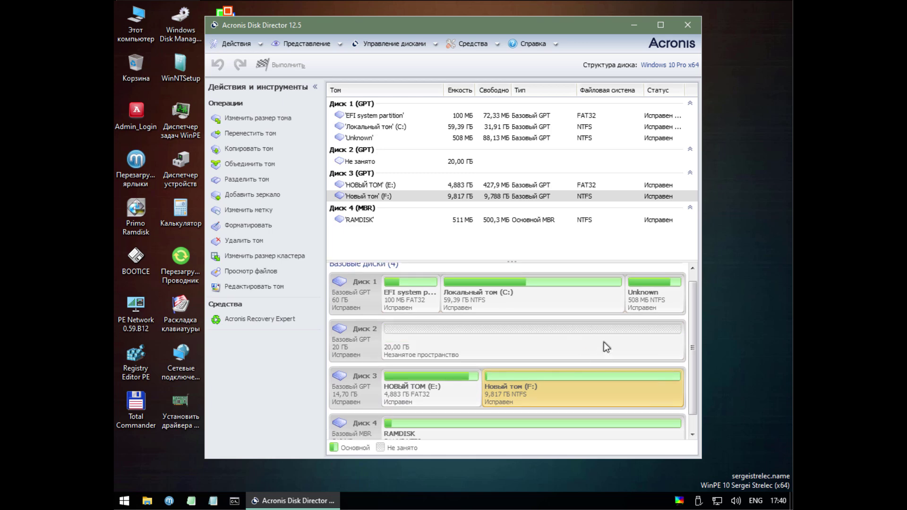
Review the operations available for C: and view its drive letter assignment options, leaving the letter unchanged
{"action": "left_click", "coordinate": [540, 310]}
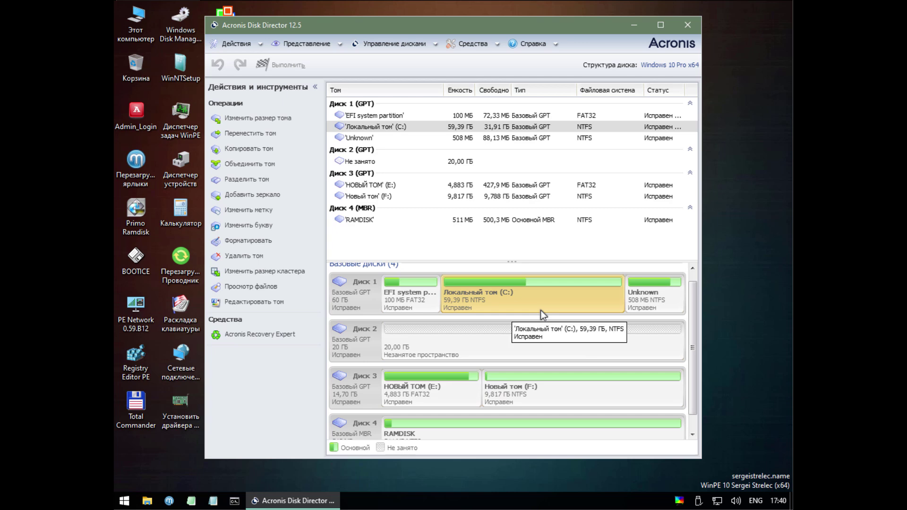
{"action": "left_click", "coordinate": [247, 335]}
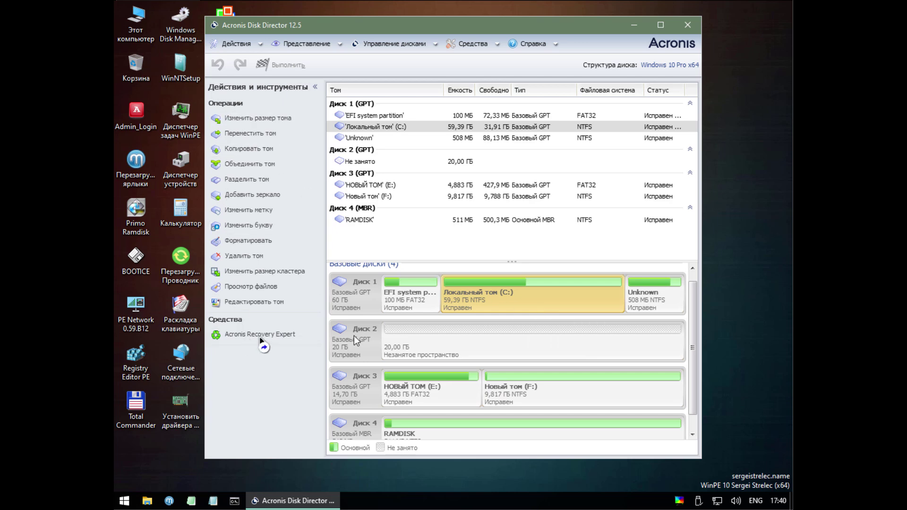
{"action": "right_click", "coordinate": [507, 308]}
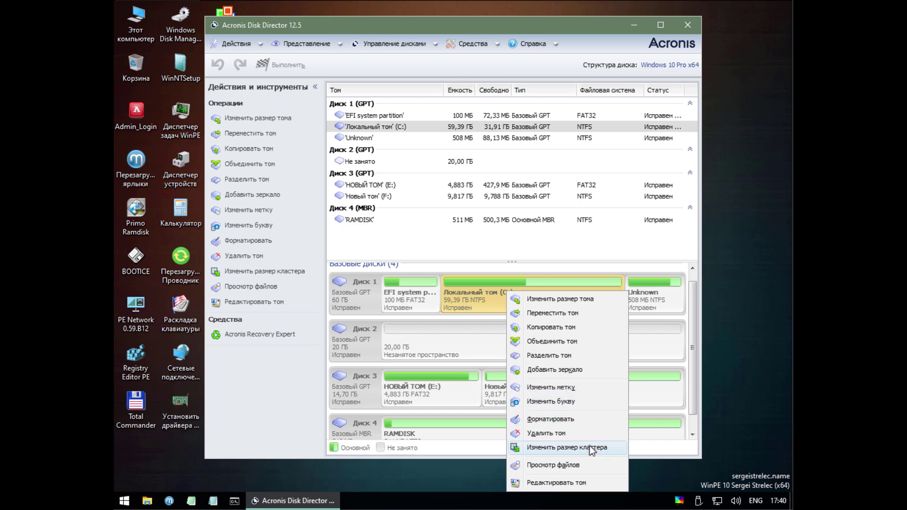
{"action": "left_click", "coordinate": [543, 402]}
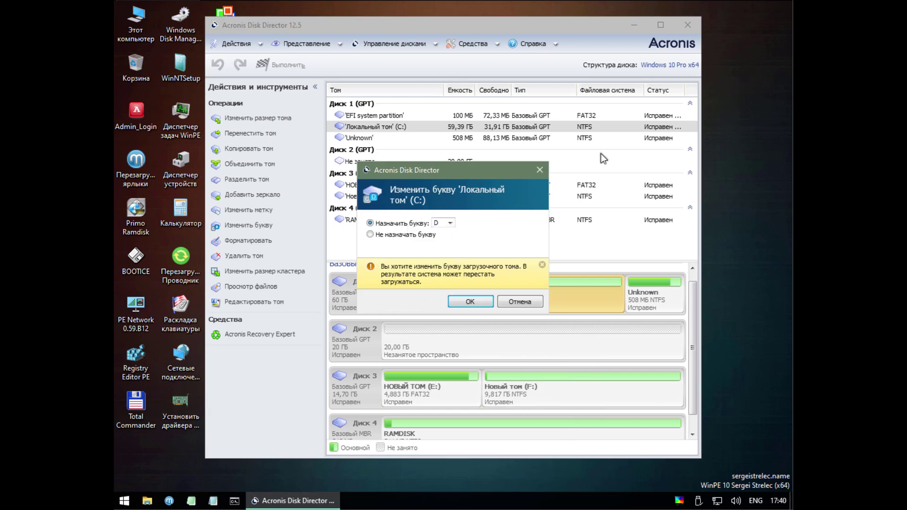
{"action": "left_click", "coordinate": [540, 170]}
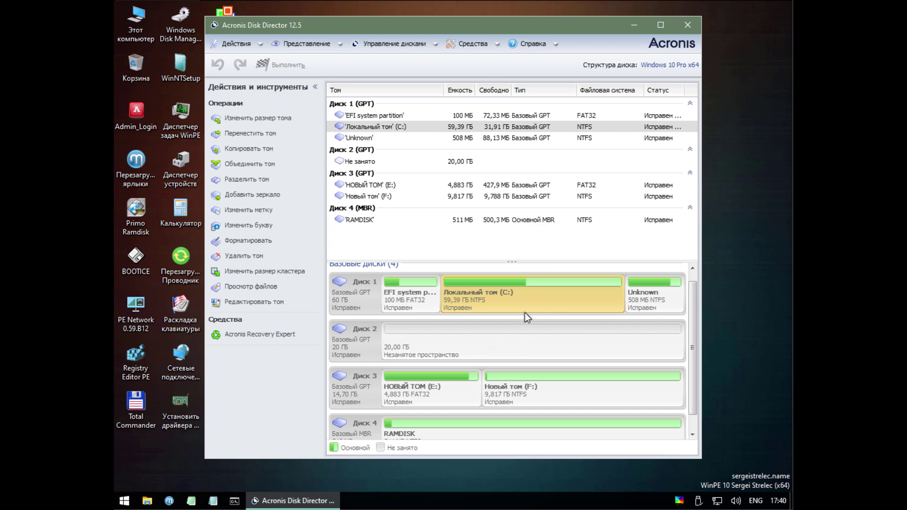
Review the operations available for F: and E: on Disk 3 and view E:'s file system conversion options without converting
{"action": "left_click", "coordinate": [540, 387]}
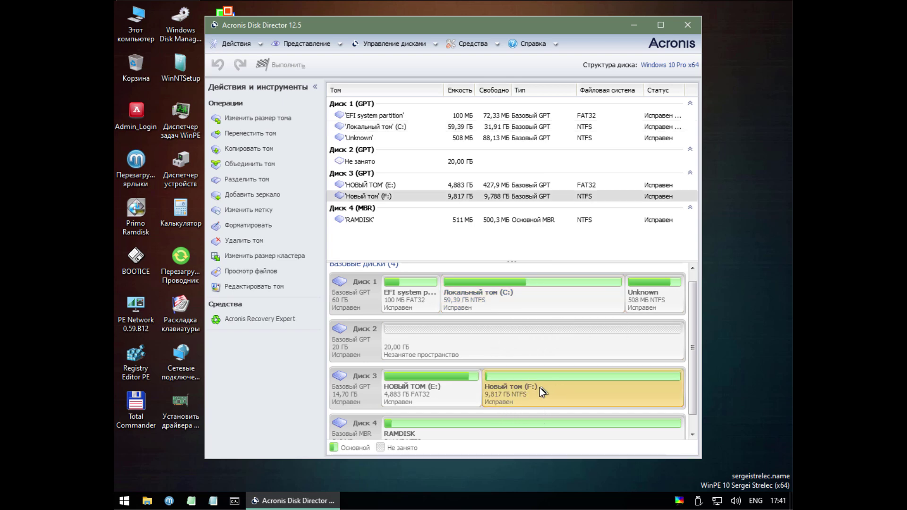
{"action": "right_click", "coordinate": [537, 387]}
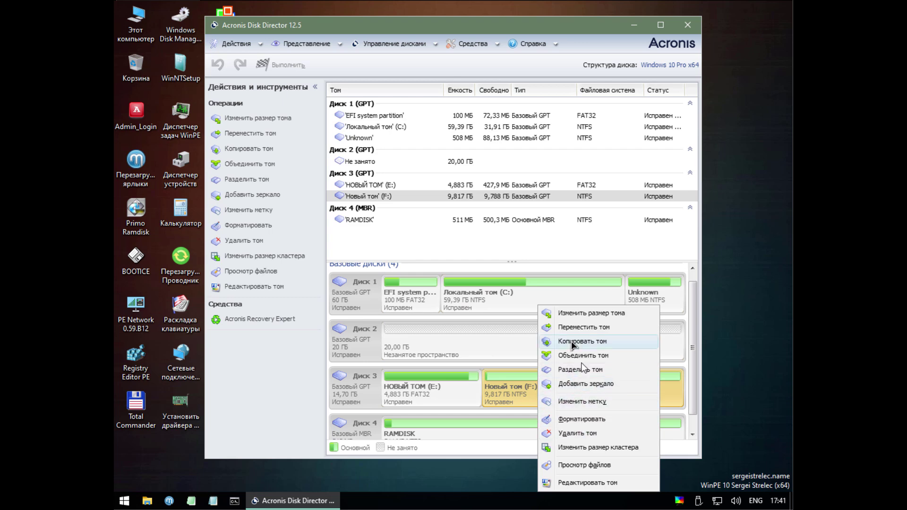
{"action": "left_click", "coordinate": [427, 395]}
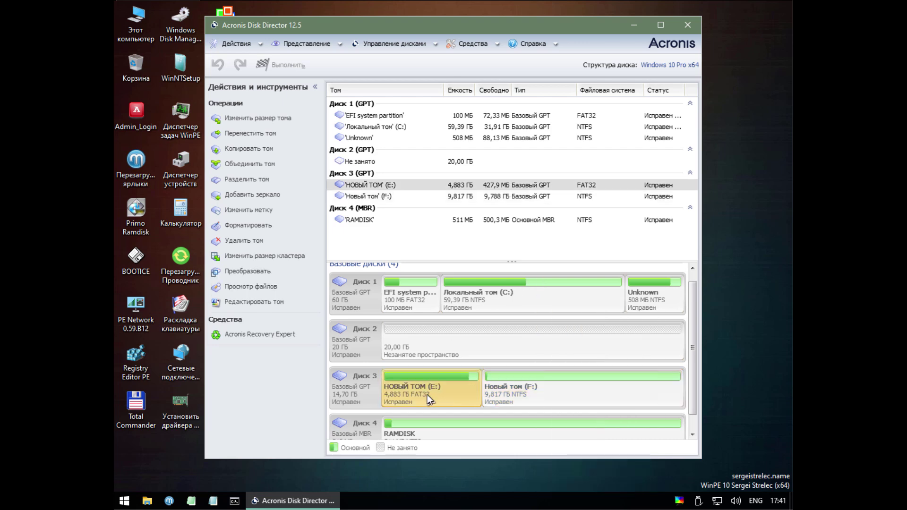
{"action": "right_click", "coordinate": [428, 392]}
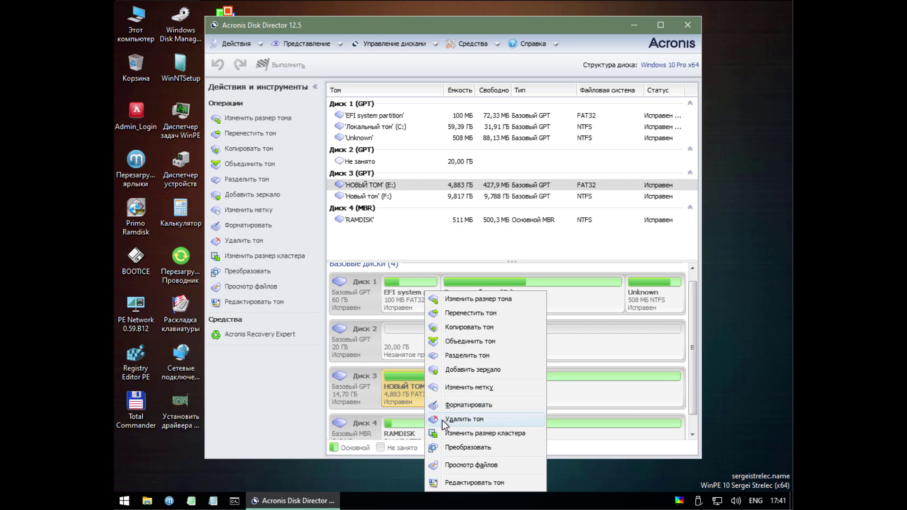
{"action": "left_click", "coordinate": [454, 448]}
{"action": "left_click", "coordinate": [505, 245]}
{"action": "left_click", "coordinate": [505, 247]}
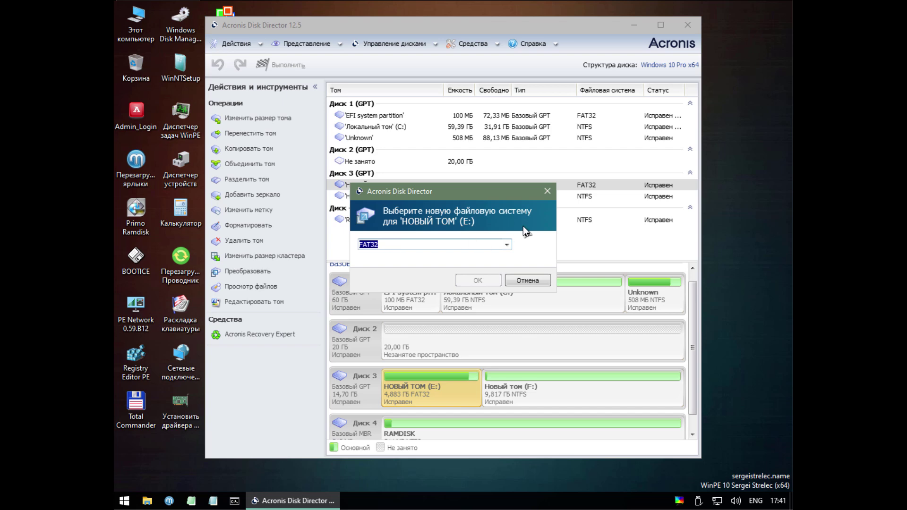
{"action": "left_click", "coordinate": [548, 192]}
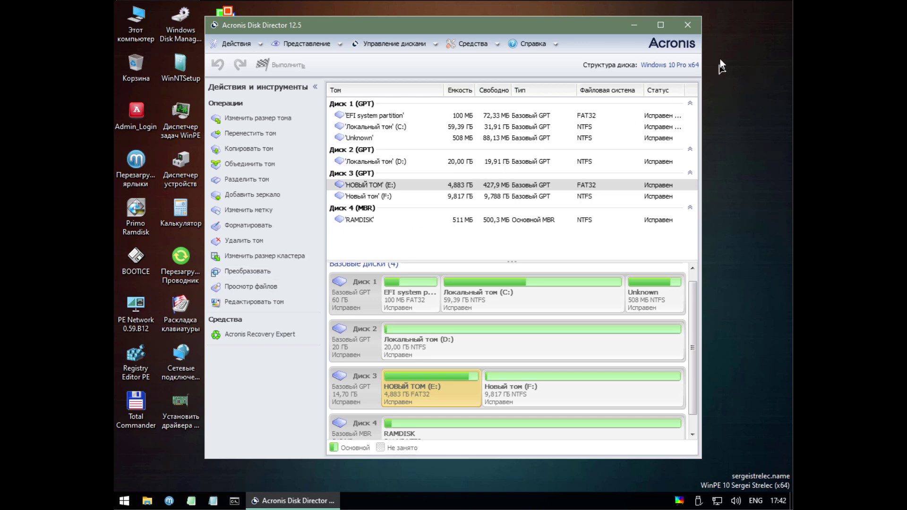
Close Acronis Disk Director, launch AOMEI Partition Assistant from the WinPE hard disk programs, and dismiss the screen resolution window
{"action": "left_click", "coordinate": [687, 27]}
{"action": "left_click", "coordinate": [124, 500]}
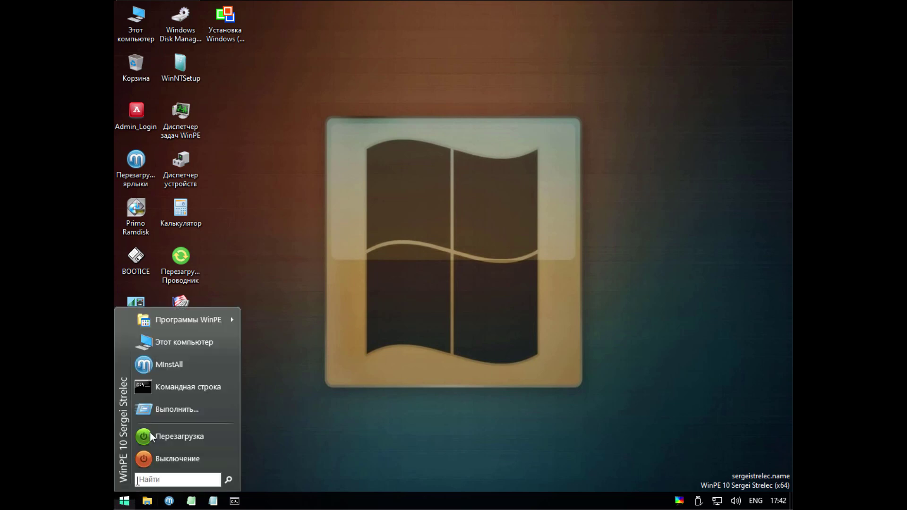
{"action": "mouse_move", "coordinate": [192, 319]}
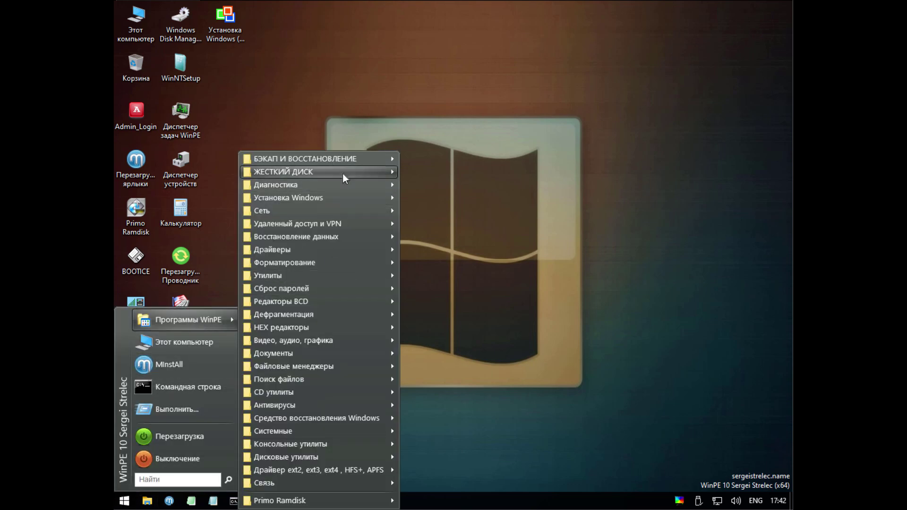
{"action": "mouse_move", "coordinate": [344, 174]}
{"action": "left_click", "coordinate": [466, 211]}
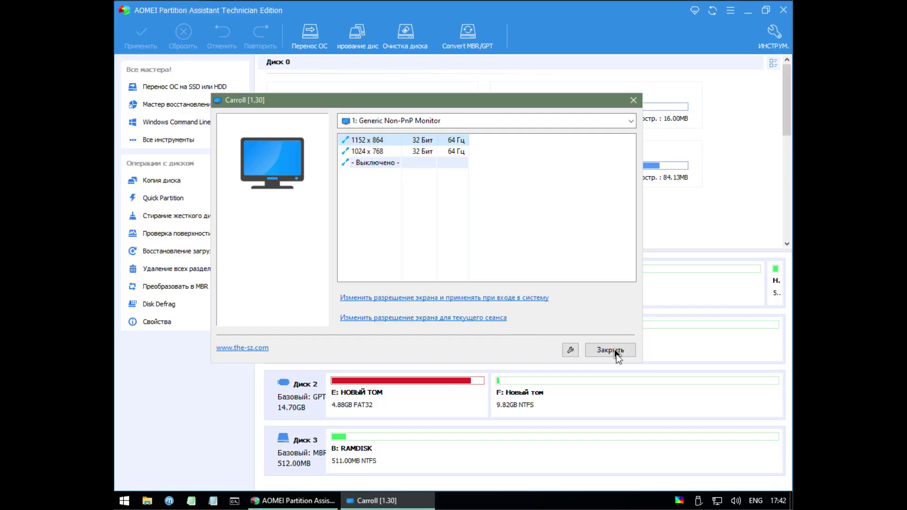
{"action": "left_click", "coordinate": [614, 351]}
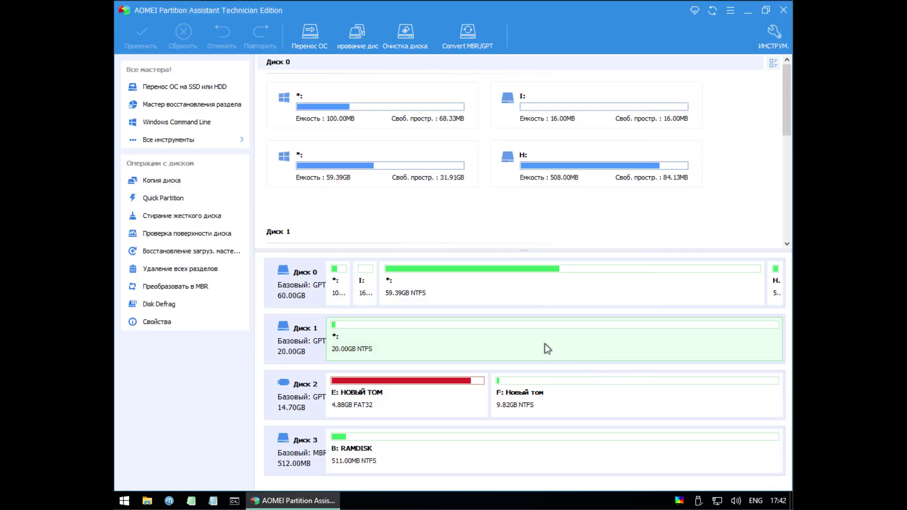
Split the 20 GB NTFS partition on Disk 1 into a 10.04 GB partition and a new 9.96 GB partition
{"action": "left_click", "coordinate": [475, 340]}
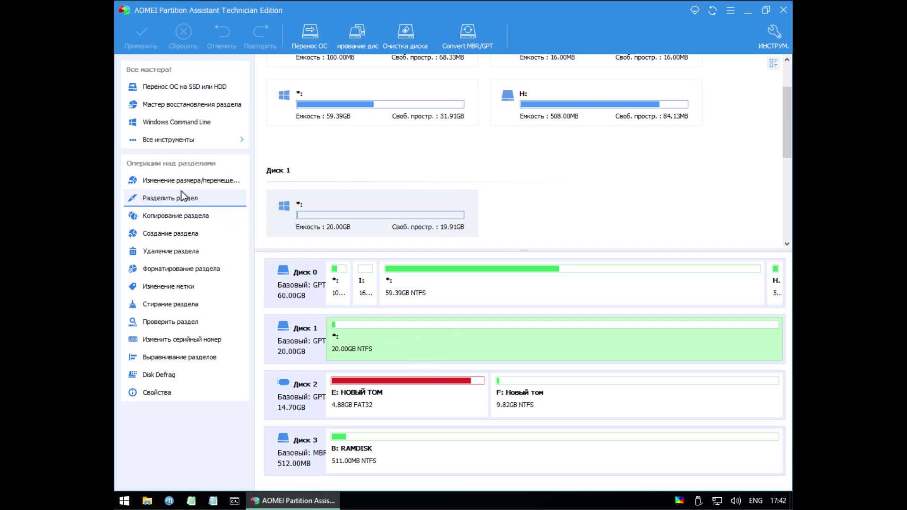
{"action": "left_click", "coordinate": [176, 198]}
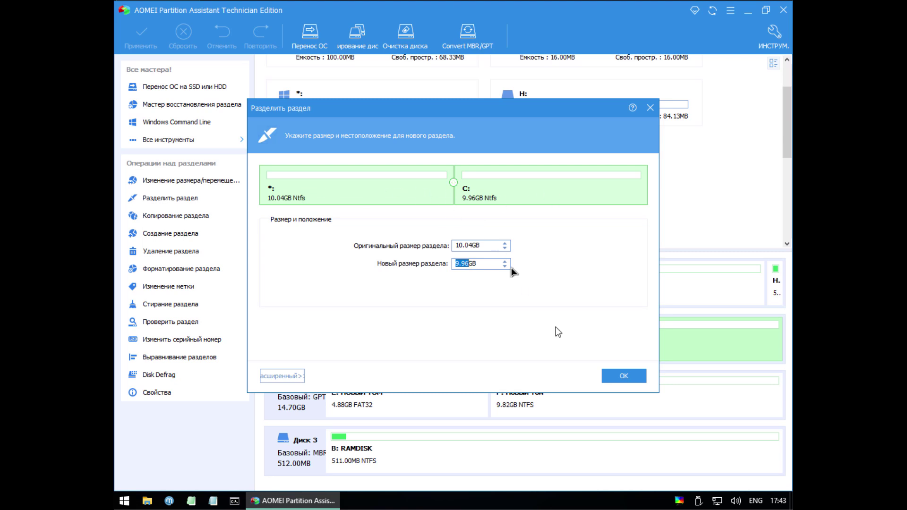
{"action": "left_click", "coordinate": [622, 376]}
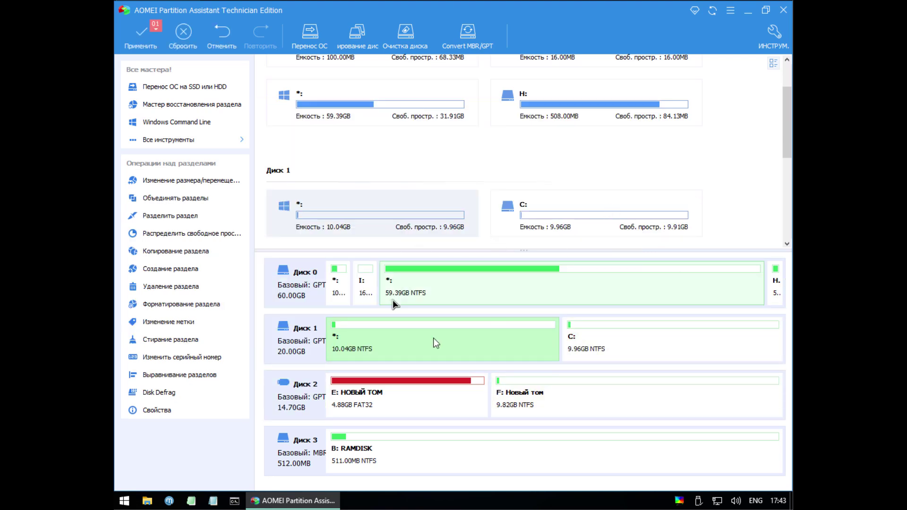
Apply the pending partition split on Disk 1 and acknowledge its completion
{"action": "left_click", "coordinate": [141, 38]}
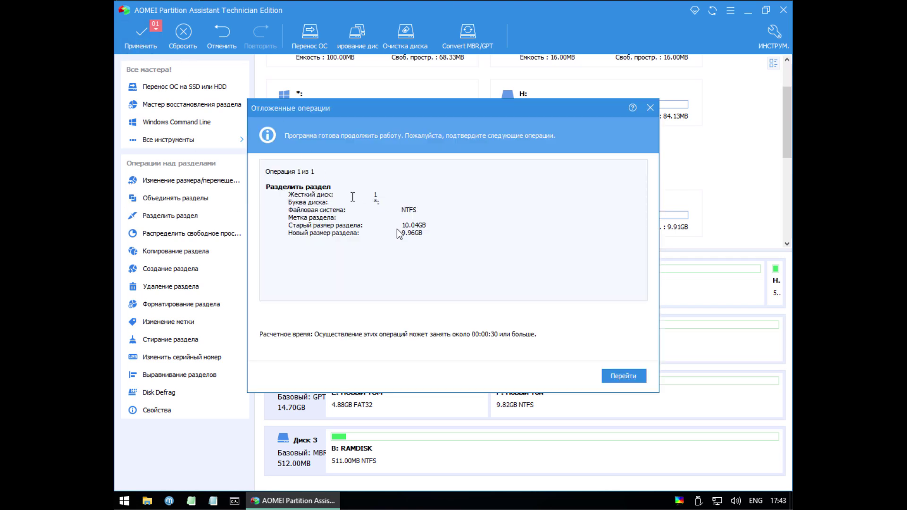
{"action": "left_click", "coordinate": [626, 379]}
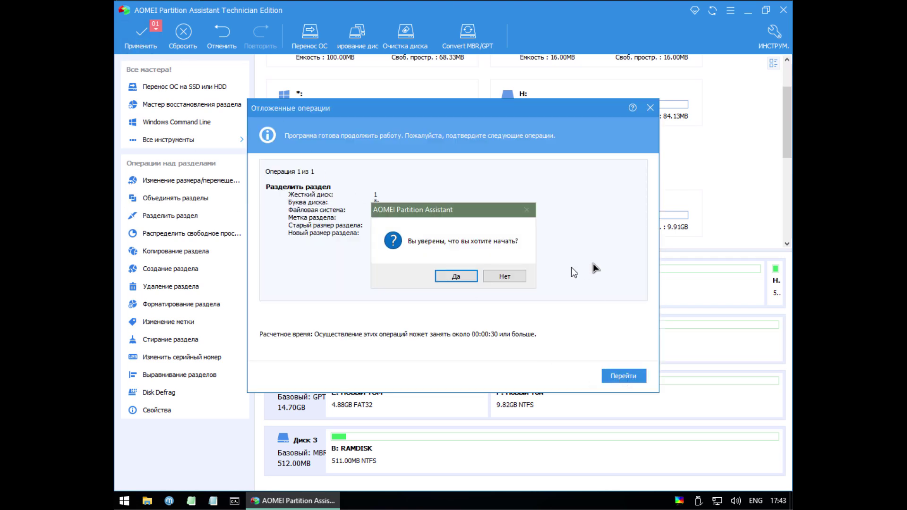
{"action": "left_click", "coordinate": [468, 278]}
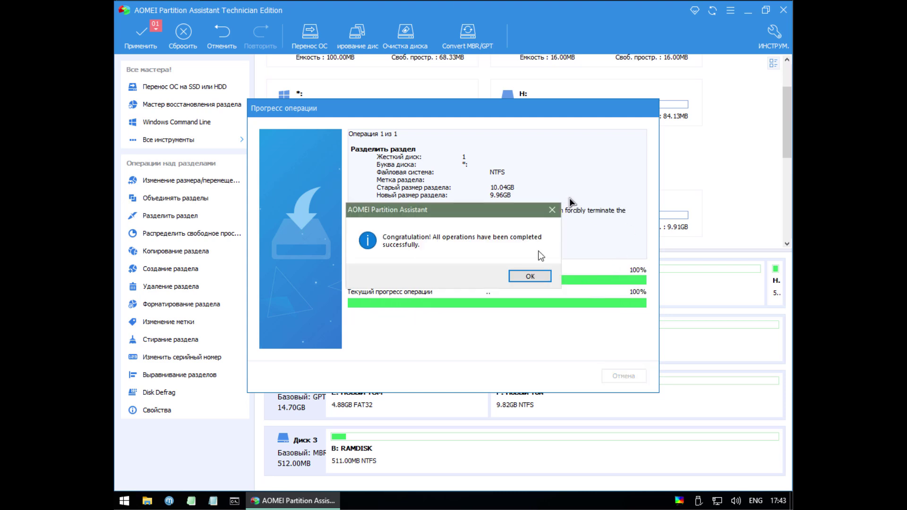
{"action": "left_click", "coordinate": [528, 278]}
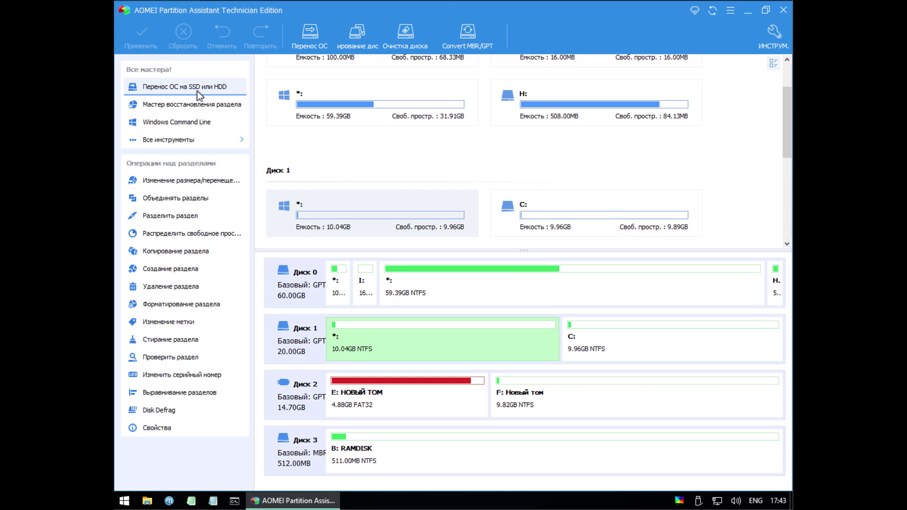
Select the 59.39 GB partition on Disk 0 and view the OS-to-SSD-or-HDD migration wizard, closing it without proceeding
{"action": "left_click", "coordinate": [525, 301]}
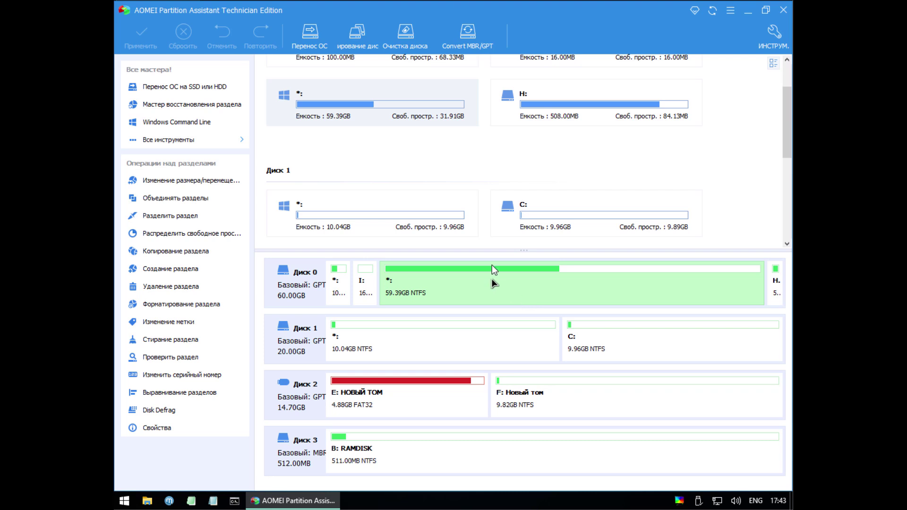
{"action": "left_click", "coordinate": [194, 87]}
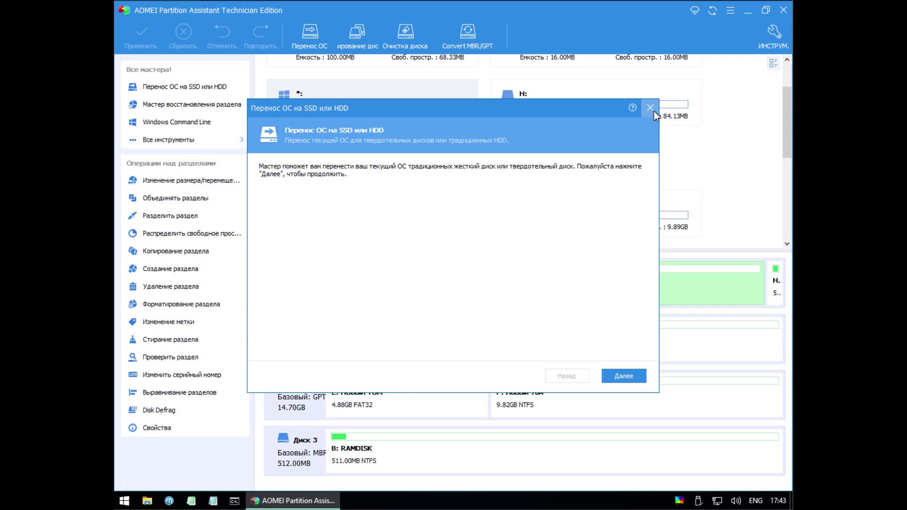
{"action": "left_click", "coordinate": [650, 108]}
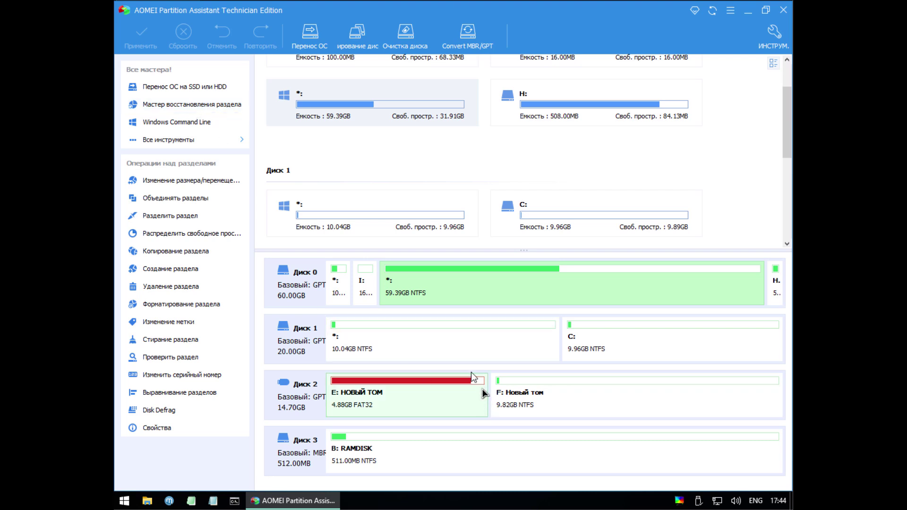
Review the operations available for the H: partition on Disk 0 without running any
{"action": "left_click", "coordinate": [776, 294]}
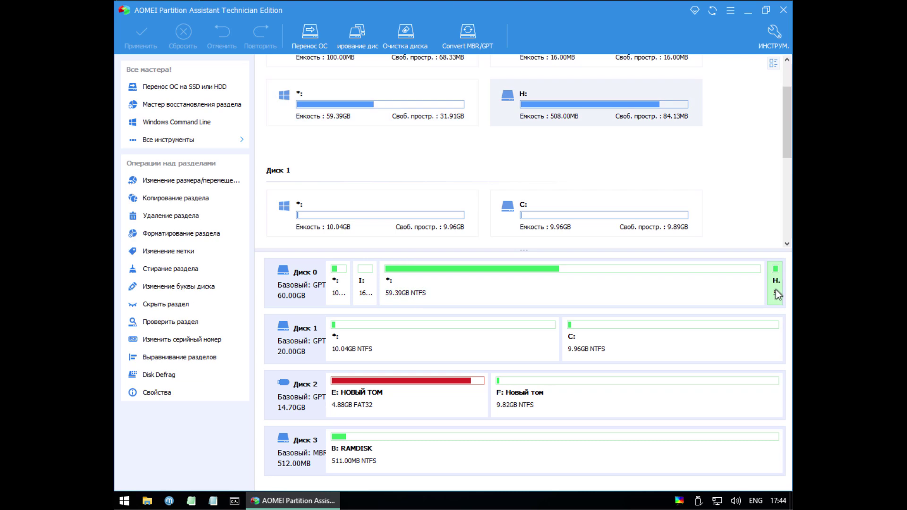
{"action": "right_click", "coordinate": [775, 289]}
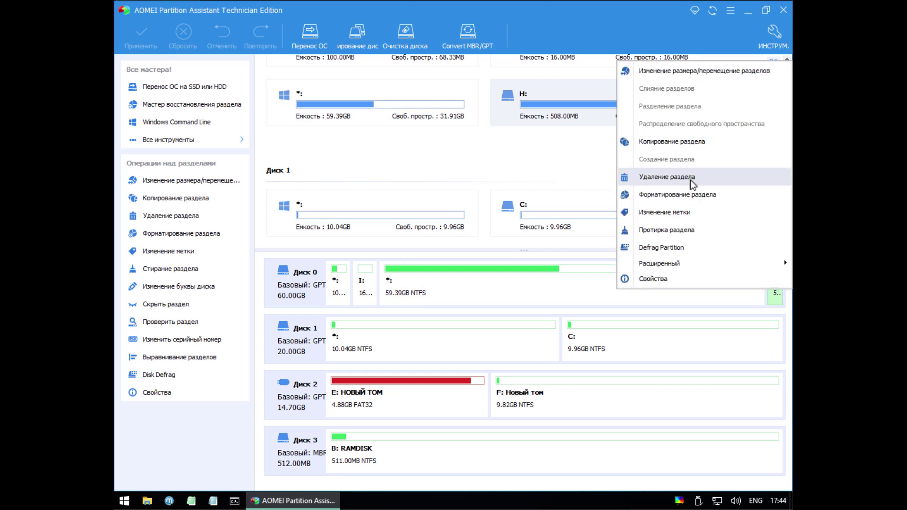
{"action": "left_click", "coordinate": [524, 162]}
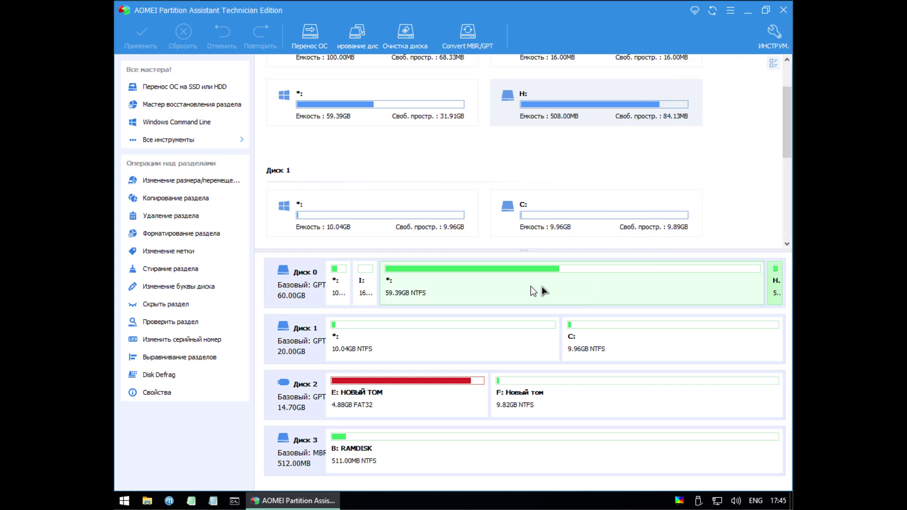
Run the partition recovery wizard on Disk 0 with the quick search method, closing it without recovering anything
{"action": "left_click", "coordinate": [281, 276]}
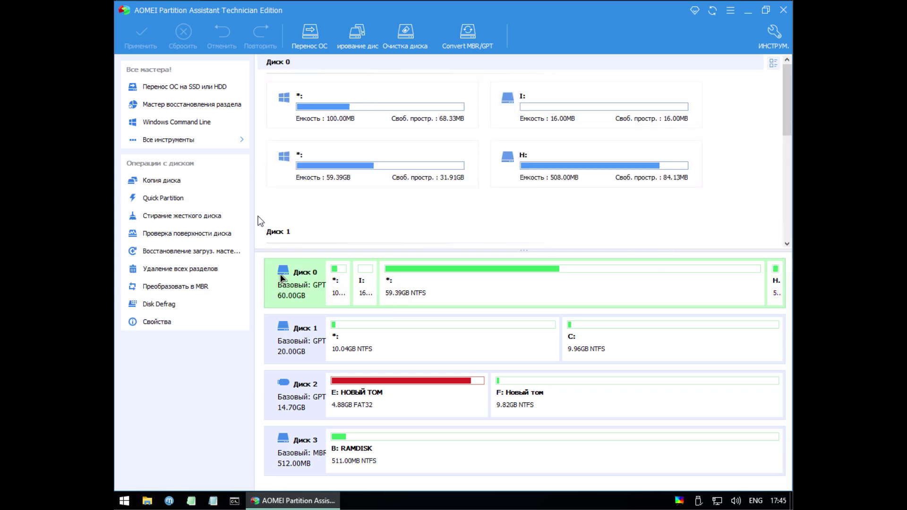
{"action": "left_click", "coordinate": [163, 106]}
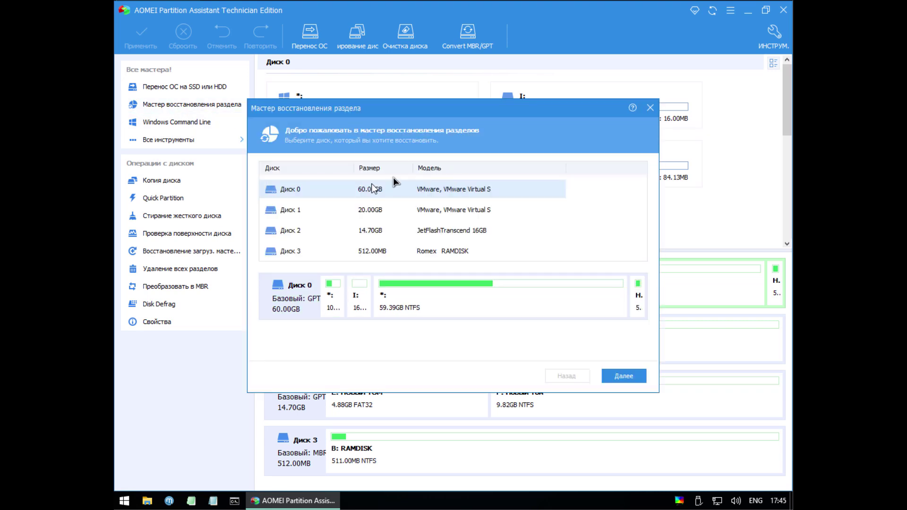
{"action": "left_click", "coordinate": [639, 380]}
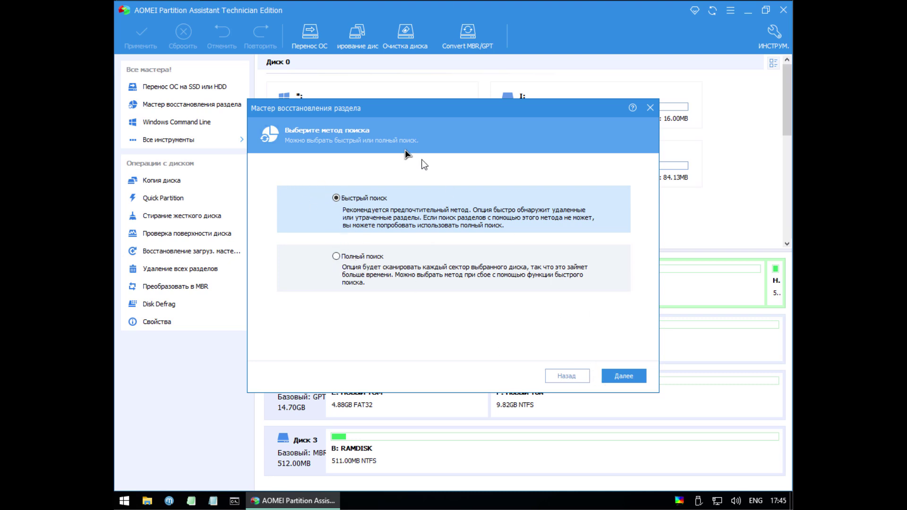
{"action": "left_click", "coordinate": [614, 377]}
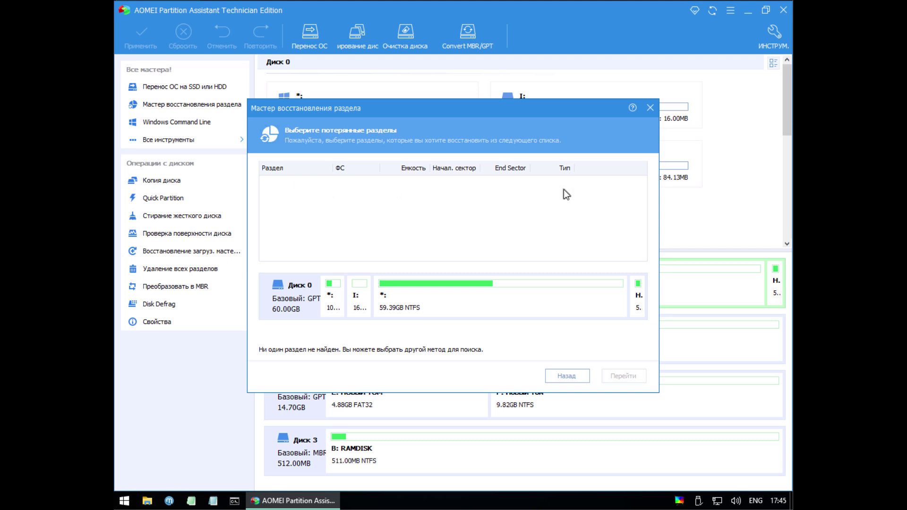
{"action": "left_click", "coordinate": [651, 108]}
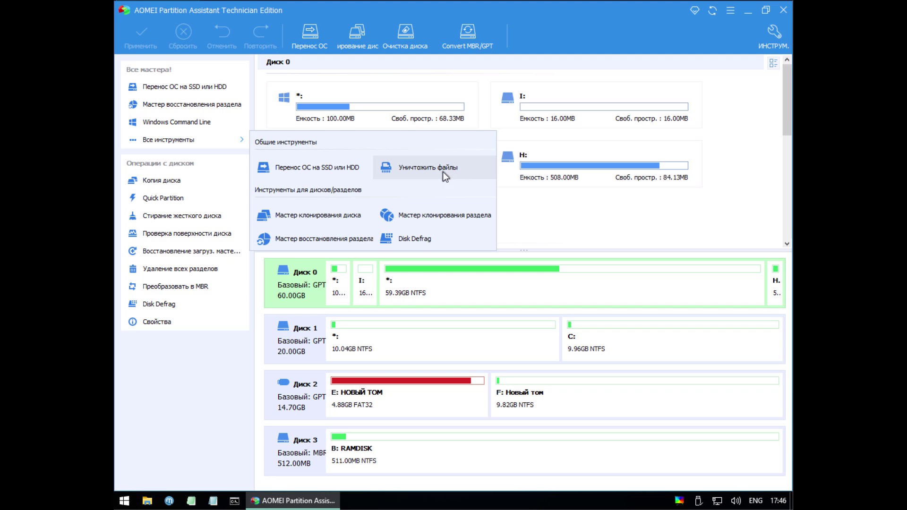
View the file shredding tool's options for adding files and folders and its shredding methods, closing it without shredding anything
{"action": "left_click", "coordinate": [451, 172]}
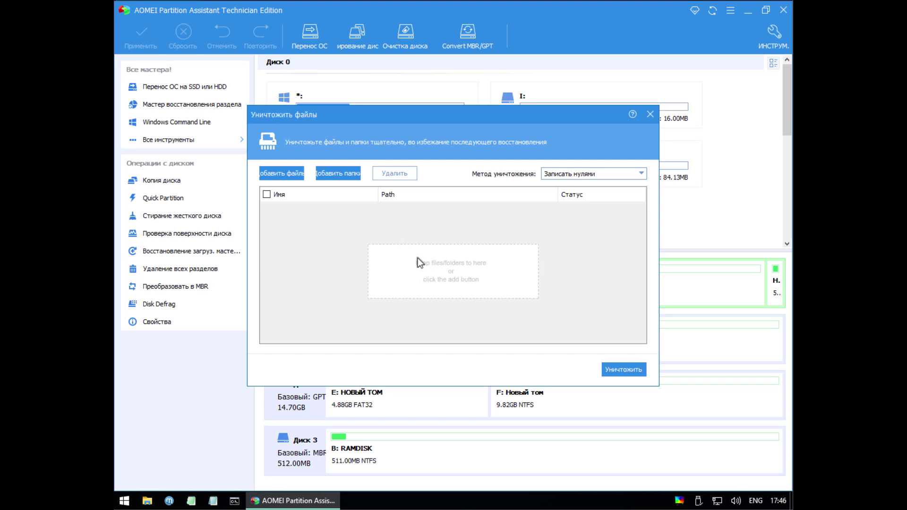
{"action": "left_click", "coordinate": [336, 174]}
{"action": "left_click", "coordinate": [270, 172]}
{"action": "left_click", "coordinate": [614, 122]}
{"action": "left_click", "coordinate": [642, 174]}
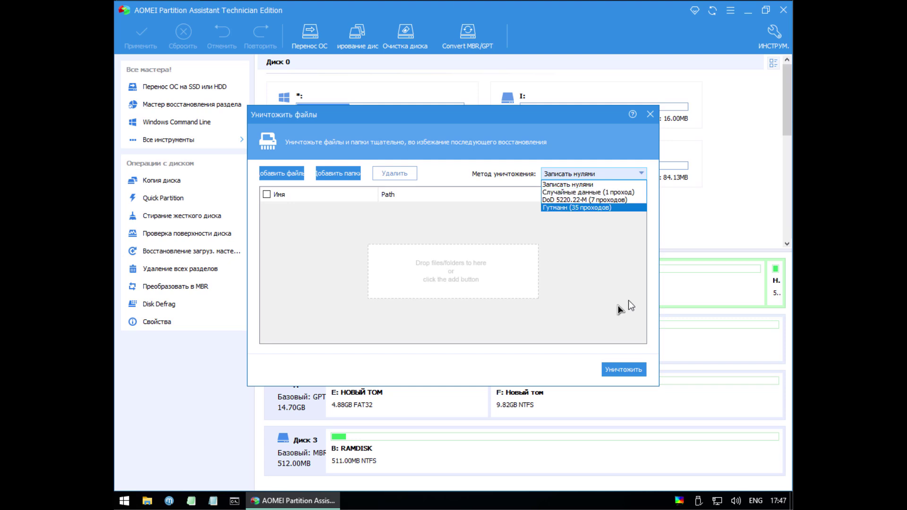
{"action": "left_click", "coordinate": [650, 114]}
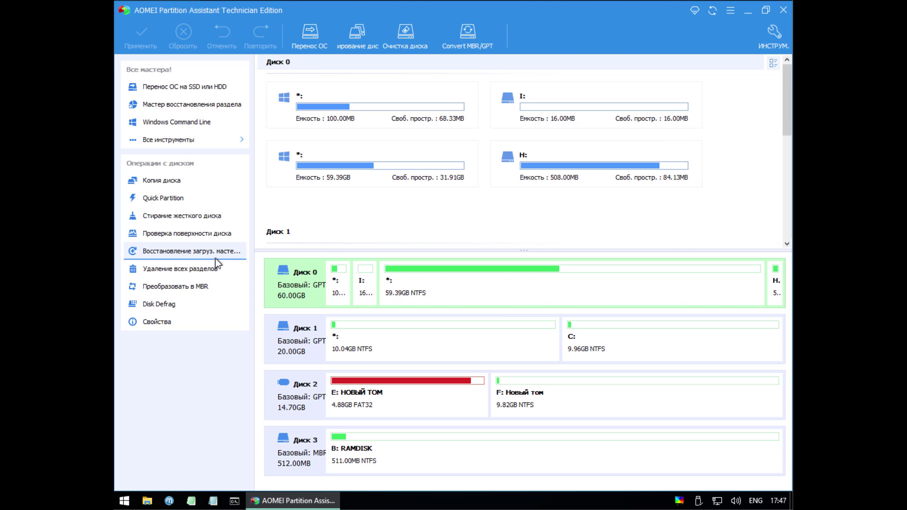
View the surface test and the MBR rebuild dialogs for Disk 0, closing both without running them
{"action": "left_click", "coordinate": [195, 239]}
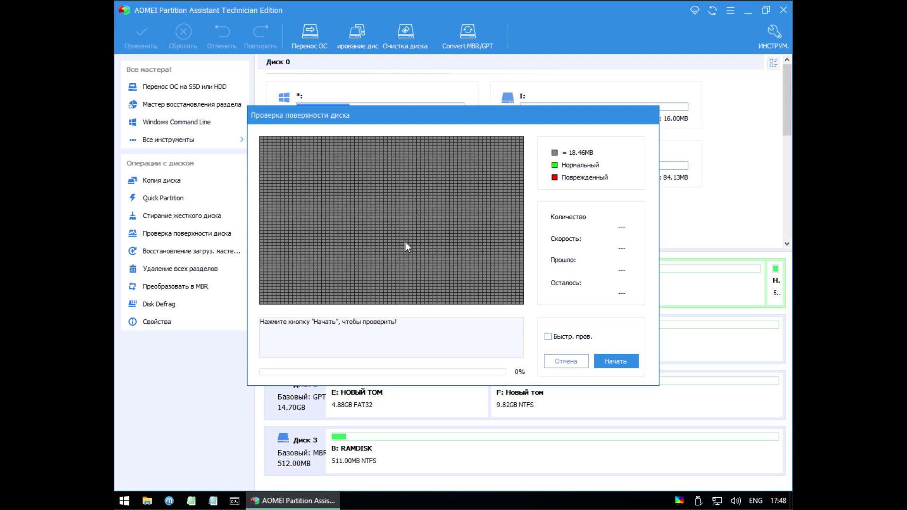
{"action": "left_click", "coordinate": [570, 367]}
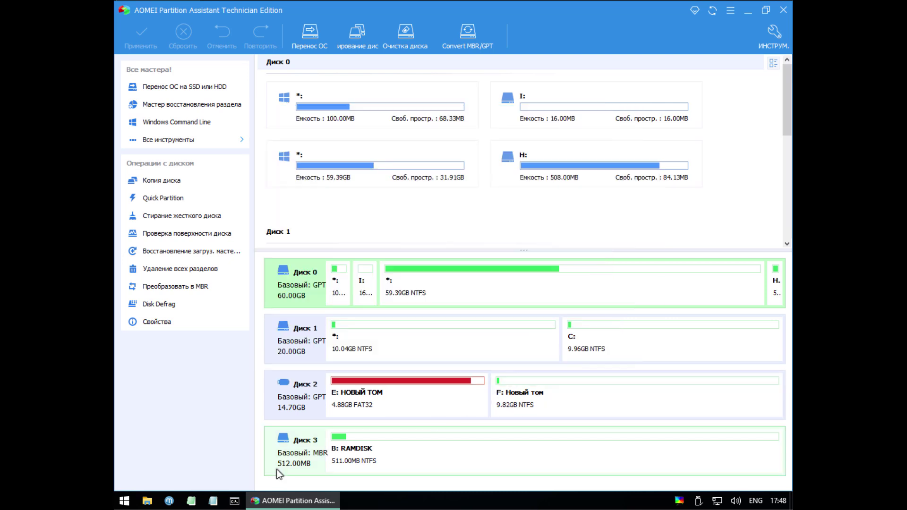
{"action": "left_click", "coordinate": [206, 255]}
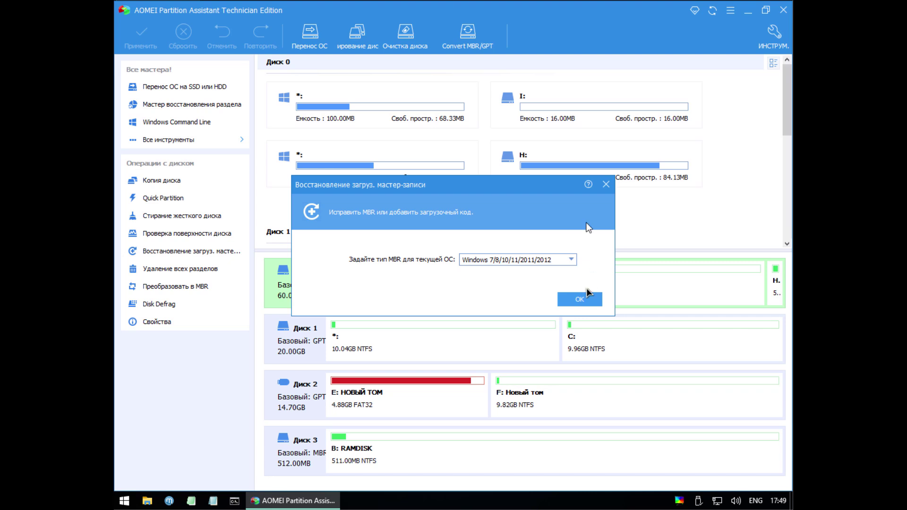
{"action": "left_click", "coordinate": [606, 184]}
Check the MBR/GPT conversion for Disk 1 and for the RAMDISK on Disk 3, dismissing each dialog without converting
{"action": "left_click", "coordinate": [555, 230]}
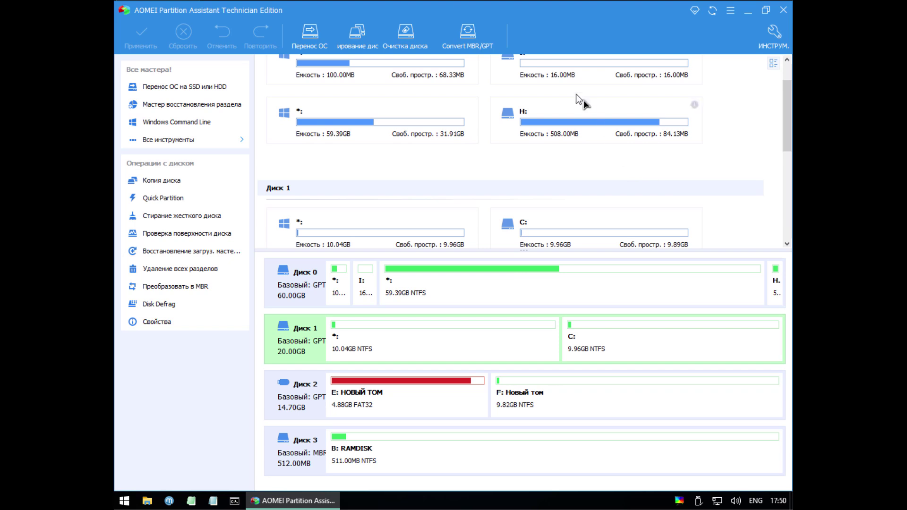
{"action": "left_click", "coordinate": [477, 44]}
{"action": "left_click", "coordinate": [540, 278]}
{"action": "left_click", "coordinate": [552, 451]}
{"action": "left_click", "coordinate": [468, 38]}
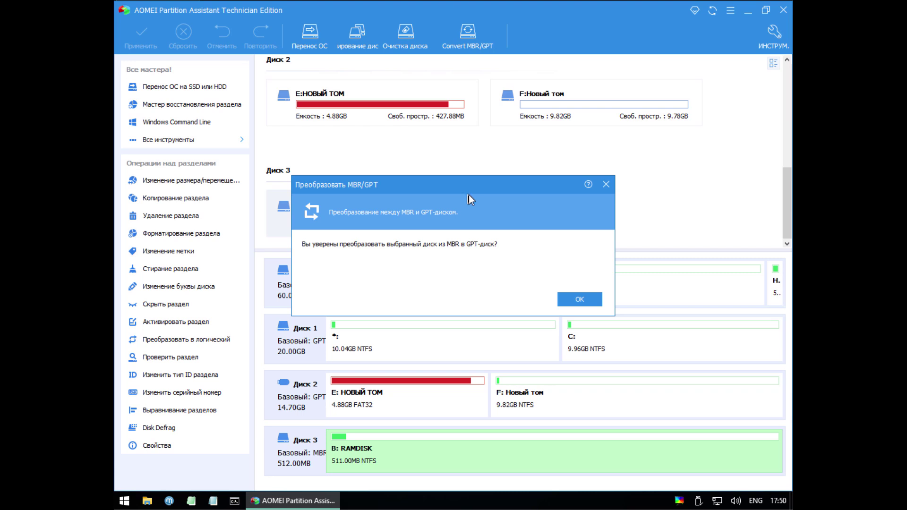
{"action": "left_click", "coordinate": [606, 184]}
{"action": "left_click", "coordinate": [461, 345]}
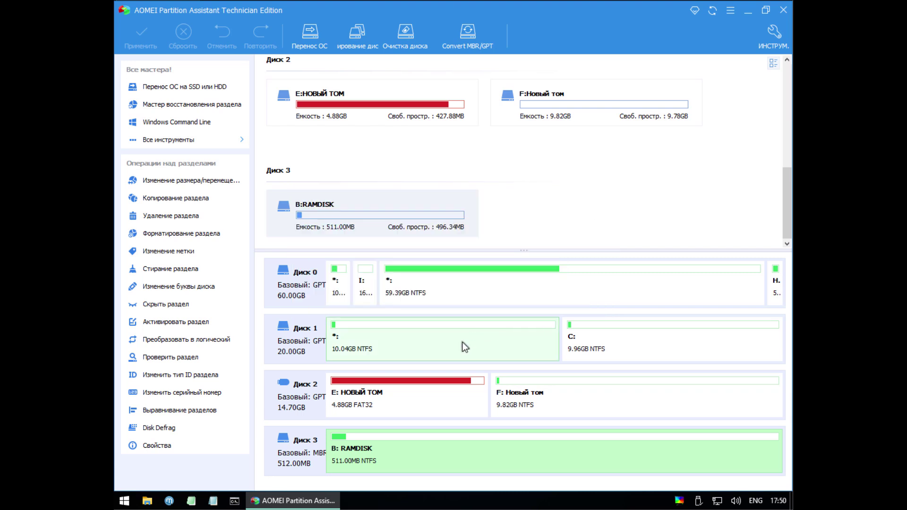
{"action": "left_click", "coordinate": [478, 43]}
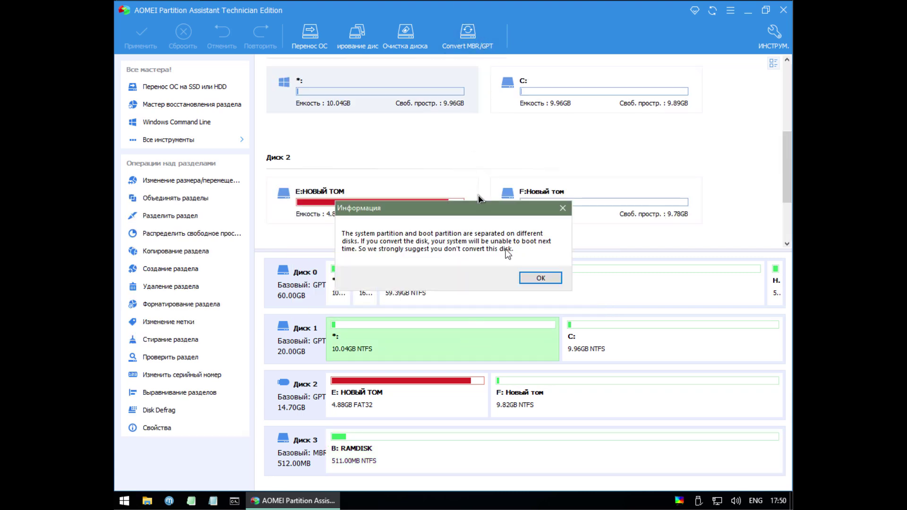
{"action": "left_click", "coordinate": [562, 208]}
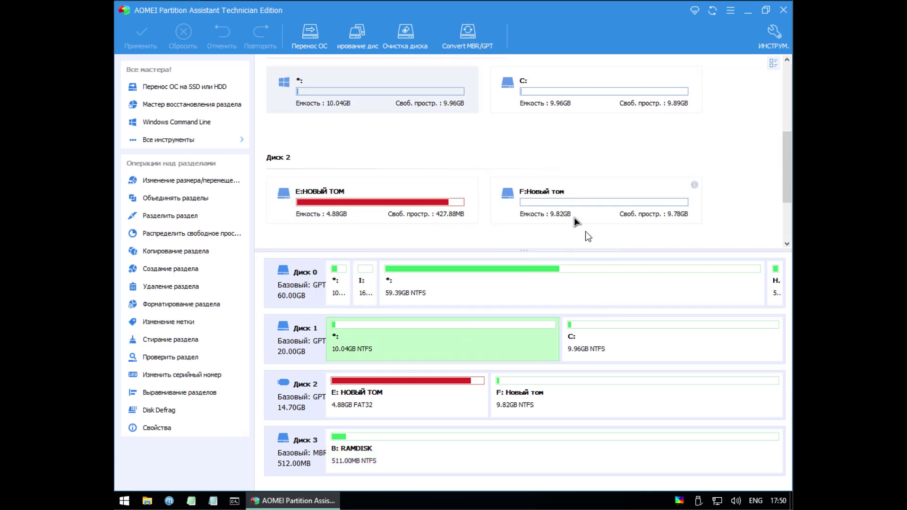
Delete the 9.96 GB C: partition and the 10.04 GB NTFS partition on Disk 1 using quick deletion without wiping data
{"action": "right_click", "coordinate": [645, 349]}
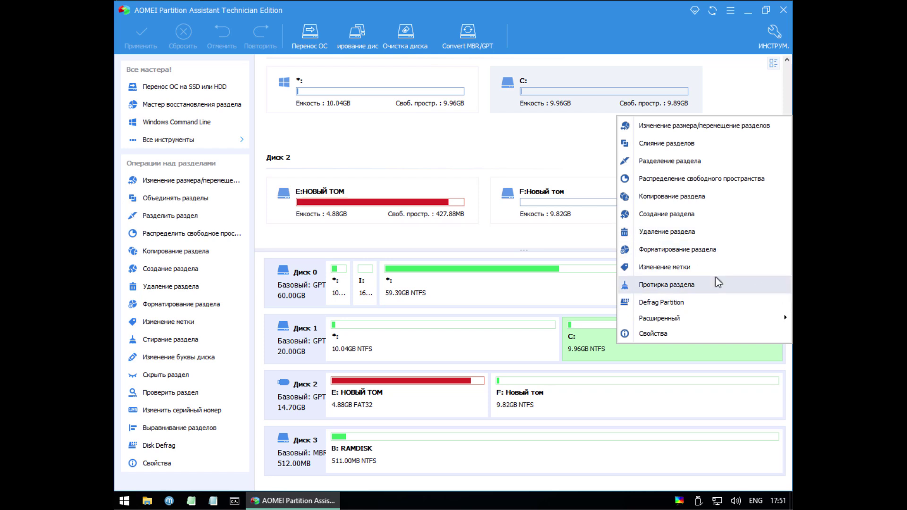
{"action": "left_click", "coordinate": [680, 231]}
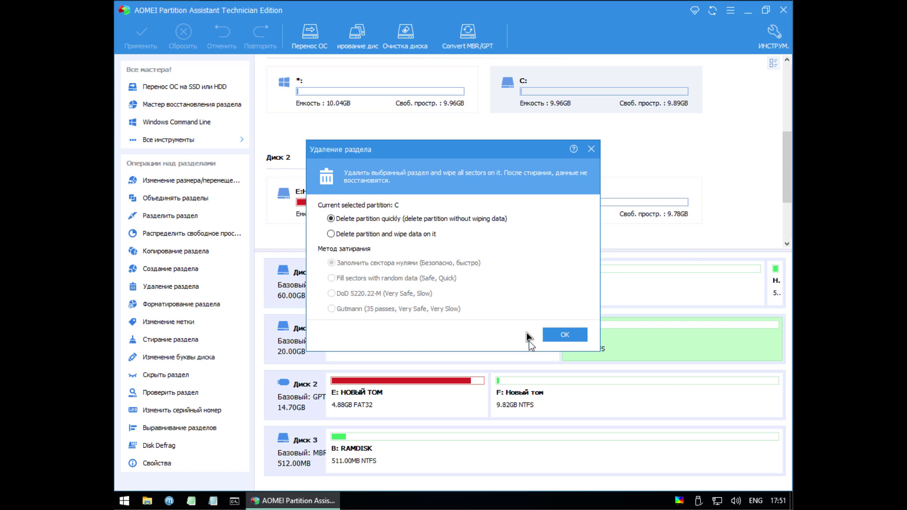
{"action": "left_click", "coordinate": [560, 338]}
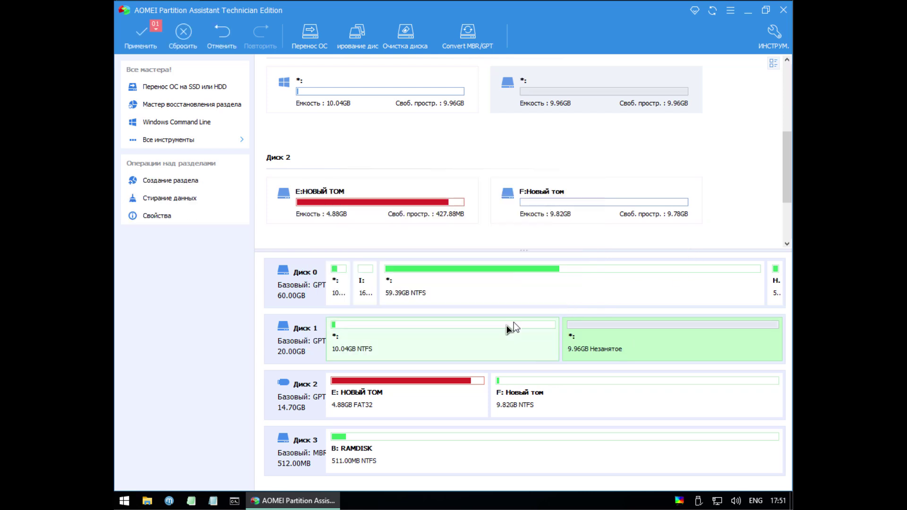
{"action": "right_click", "coordinate": [459, 345]}
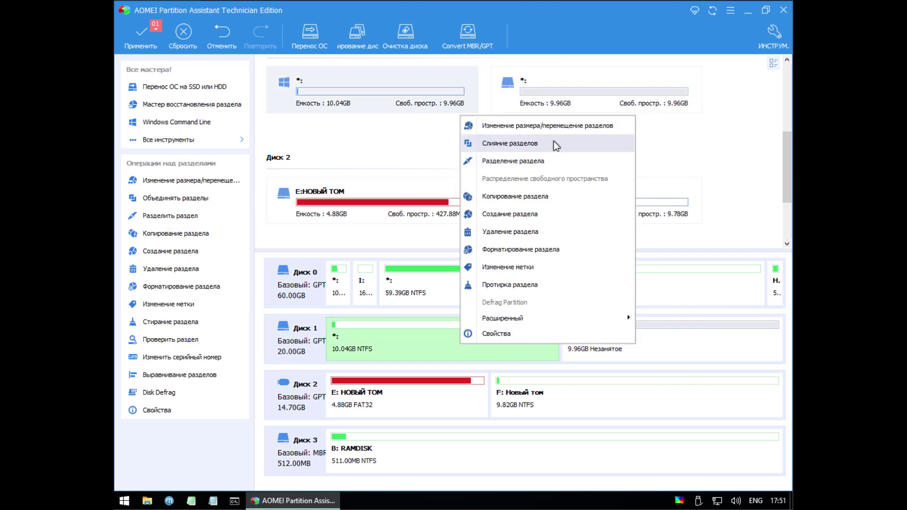
{"action": "left_click", "coordinate": [556, 231]}
{"action": "left_click", "coordinate": [563, 338]}
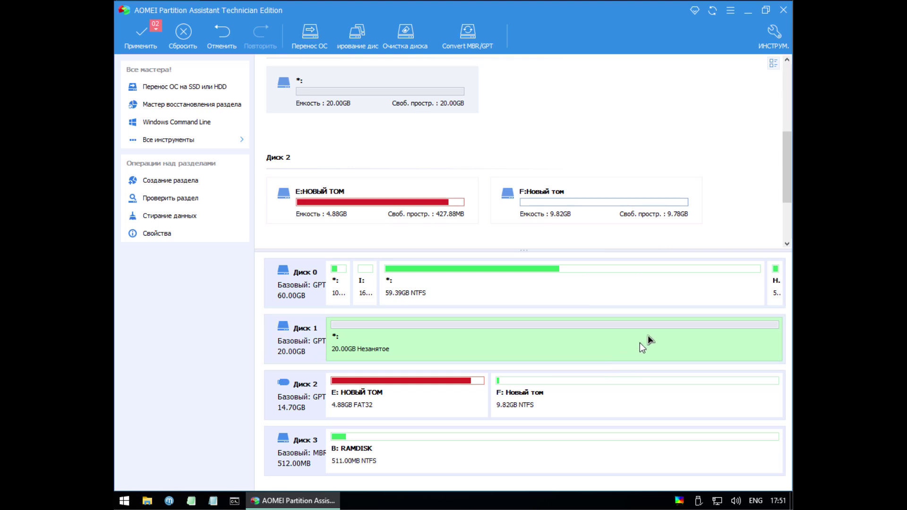
View the GPT-to-MBR conversion dialog for the unallocated Disk 1, closing it without converting
{"action": "left_click", "coordinate": [535, 350]}
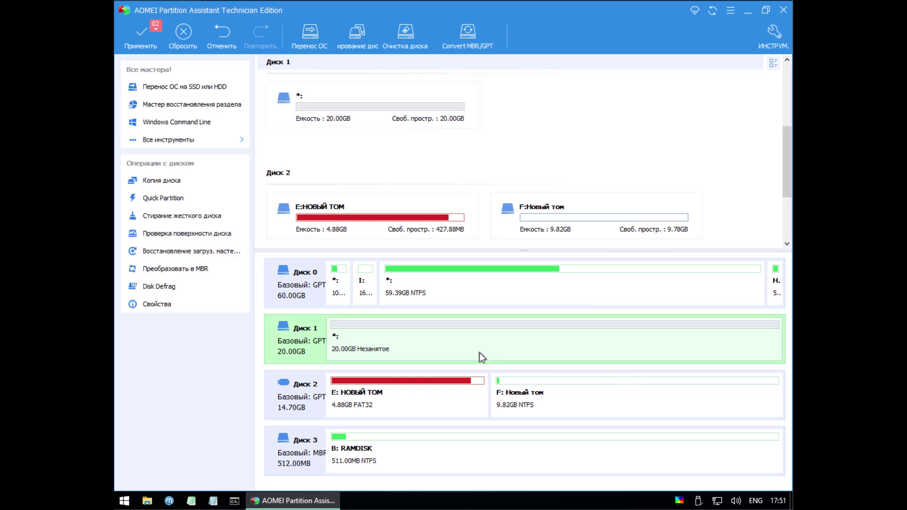
{"action": "left_click", "coordinate": [476, 38]}
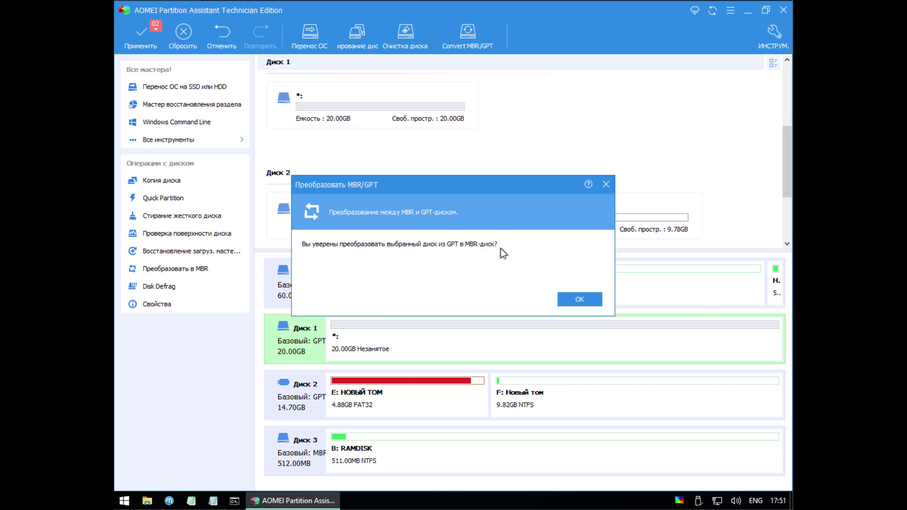
{"action": "left_click", "coordinate": [604, 185]}
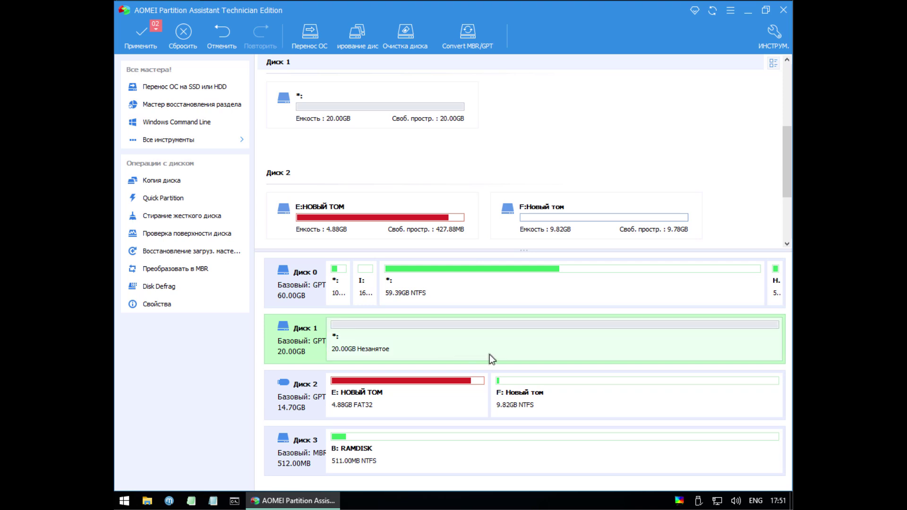
Look through the partitions on Disk 0 and try its MBR/GPT conversion from the 59.39 GB partition, dismissing the message
{"action": "left_click", "coordinate": [436, 354]}
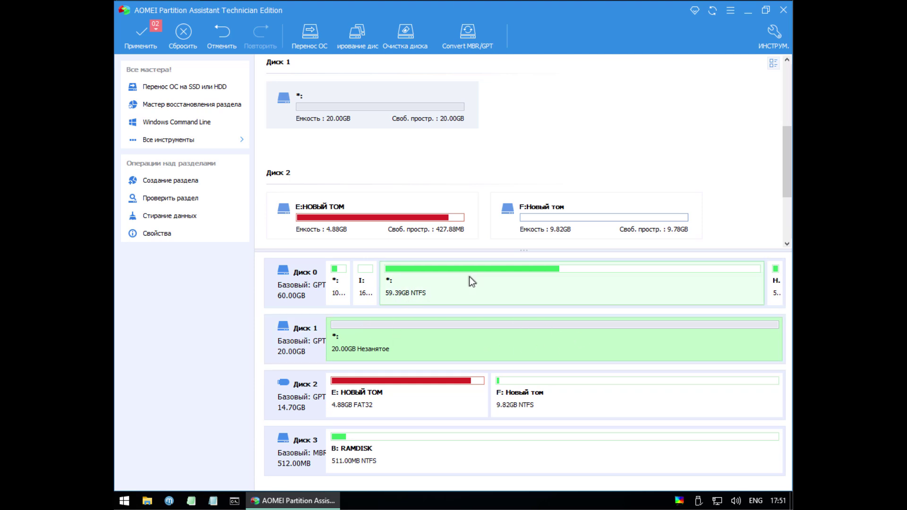
{"action": "left_click", "coordinate": [447, 283]}
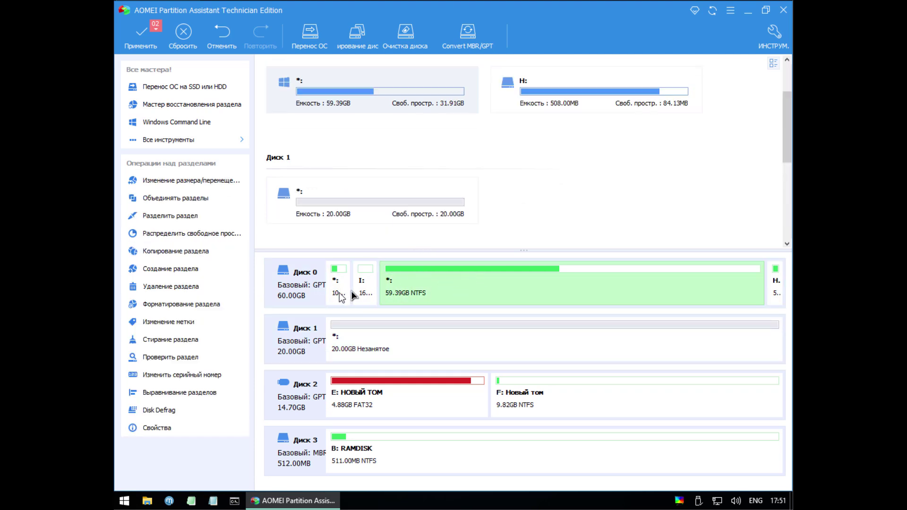
{"action": "left_click", "coordinate": [366, 295]}
{"action": "left_click", "coordinate": [466, 293]}
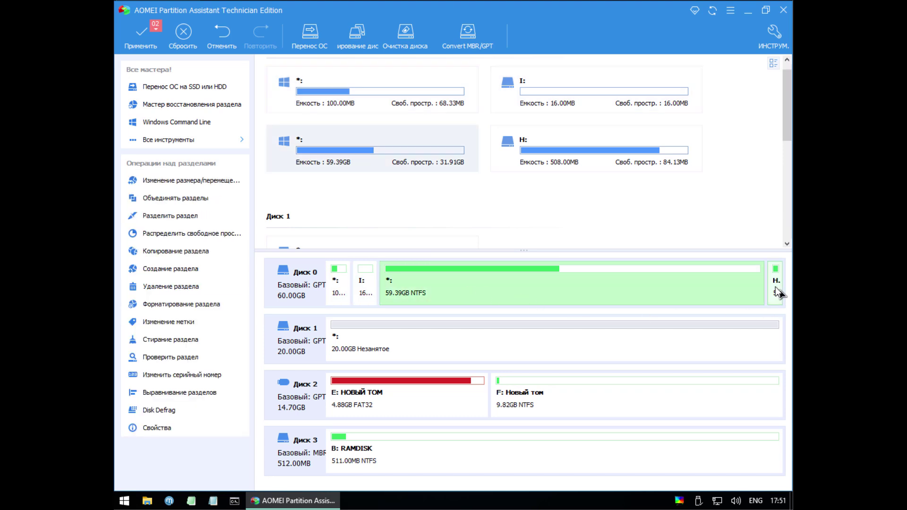
{"action": "left_click", "coordinate": [479, 30]}
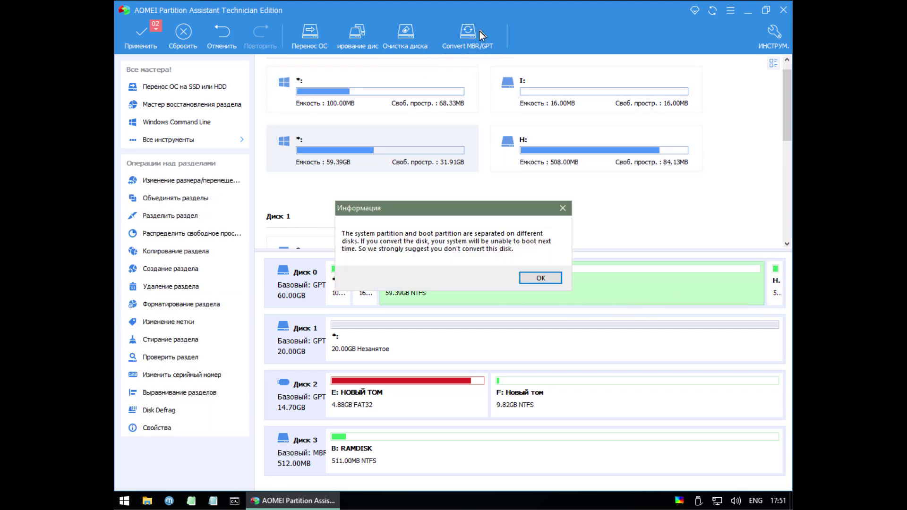
{"action": "left_click", "coordinate": [562, 209]}
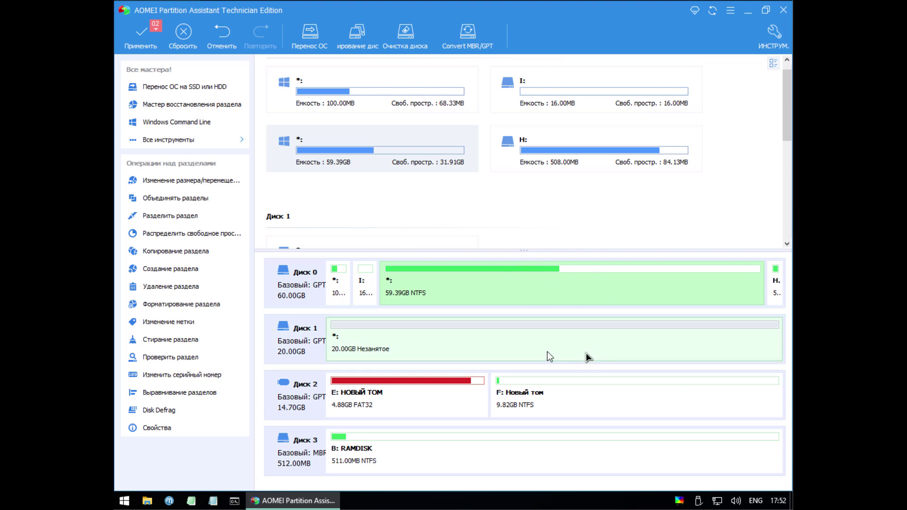
Create a 19.99 GB NTFS partition with drive letter C: in the unallocated space on Disk 1
{"action": "right_click", "coordinate": [492, 344]}
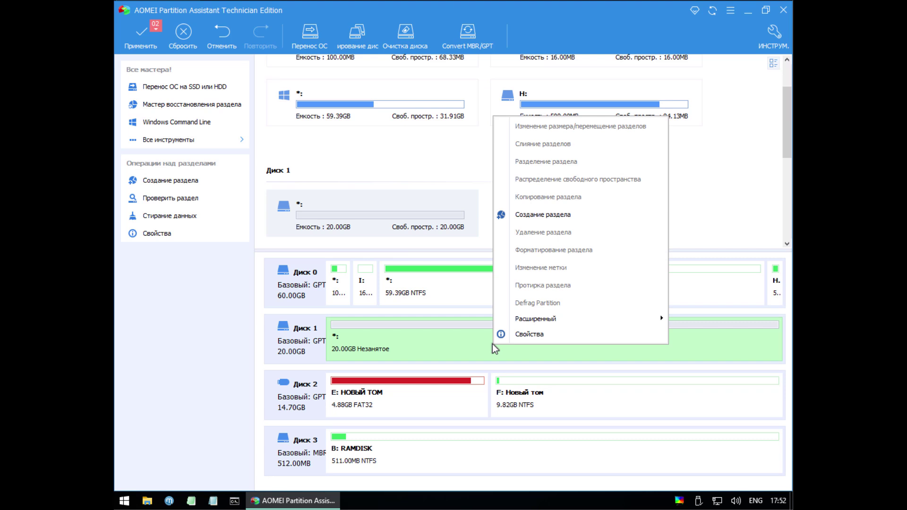
{"action": "left_click", "coordinate": [539, 214]}
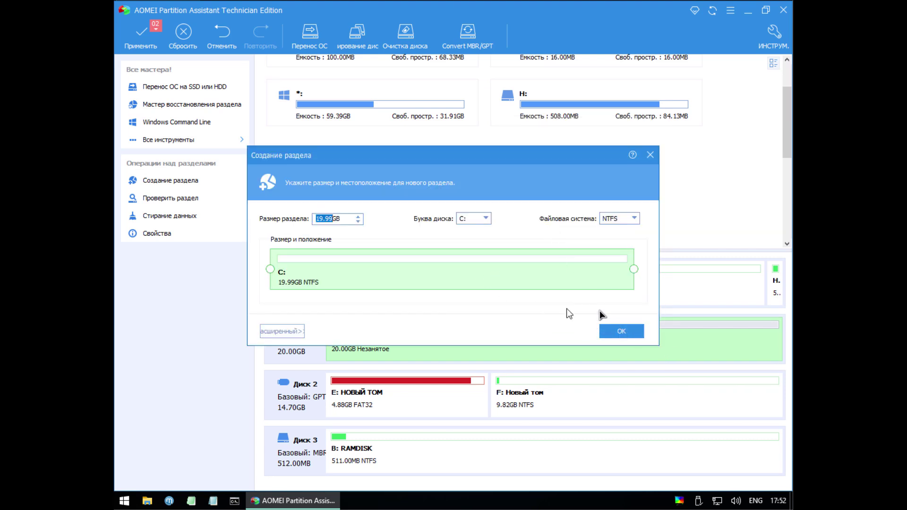
{"action": "left_click", "coordinate": [612, 332]}
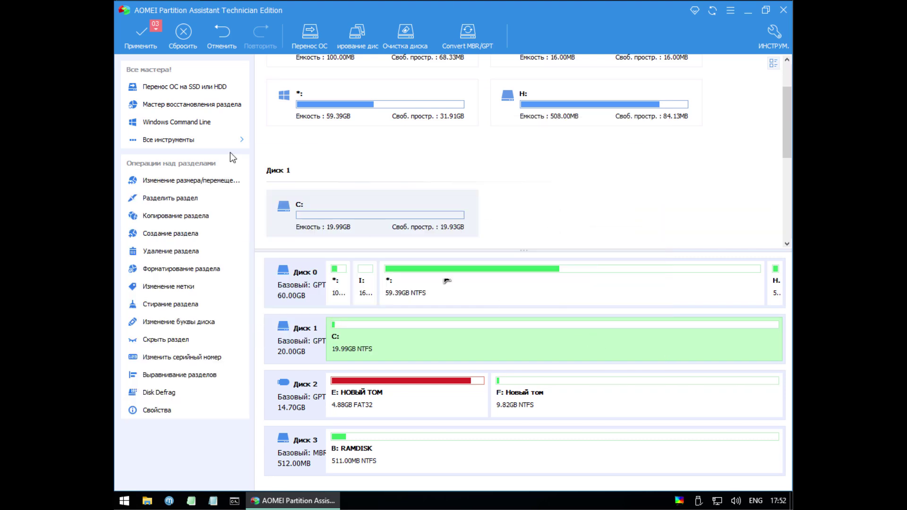
Apply the three pending operations that delete the two old partitions and create the new one on Disk 1
{"action": "left_click", "coordinate": [137, 47]}
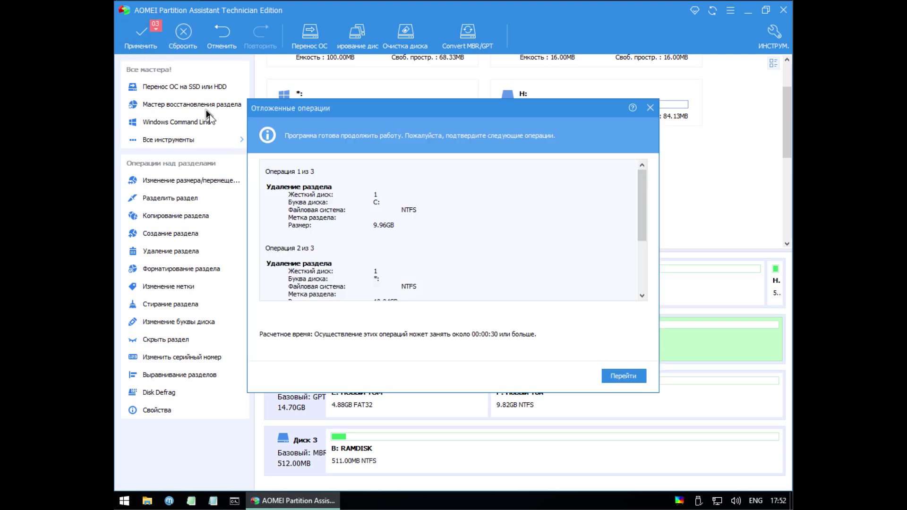
{"action": "left_click", "coordinate": [620, 378]}
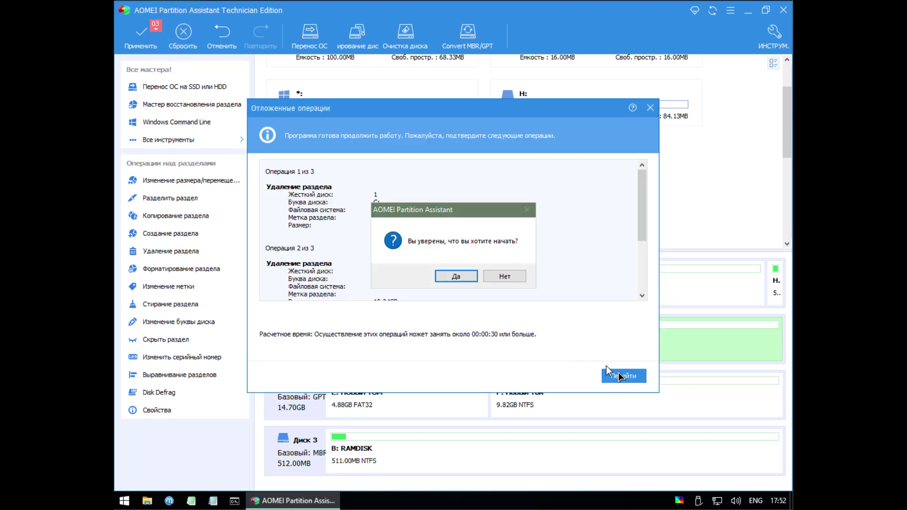
{"action": "left_click", "coordinate": [457, 276]}
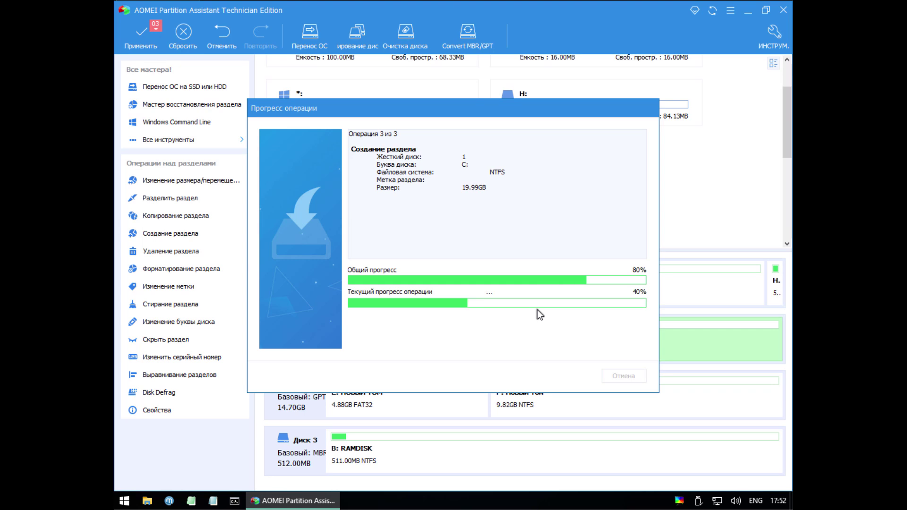
Dismiss the finished operations and queue a GPT-to-MBR conversion for Disk 1, which holds the 19.99 GB C: partition
{"action": "left_click", "coordinate": [538, 276]}
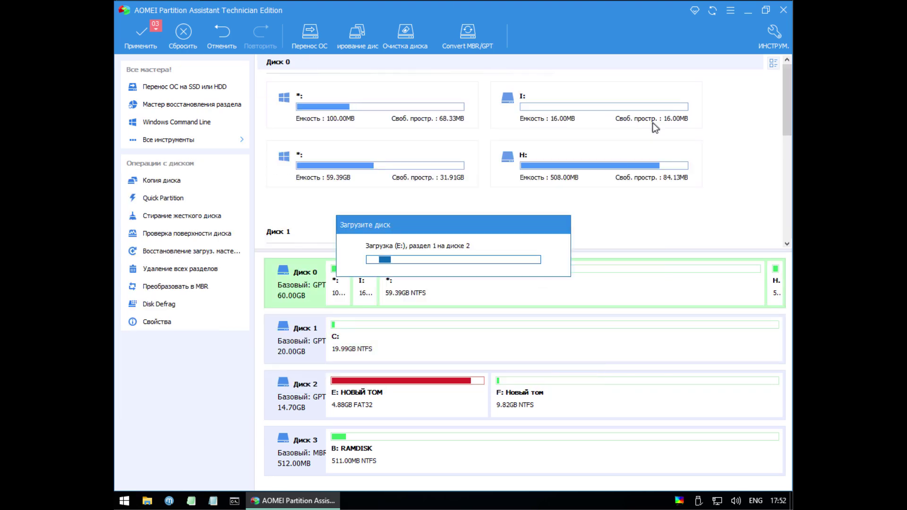
{"action": "left_click", "coordinate": [444, 357]}
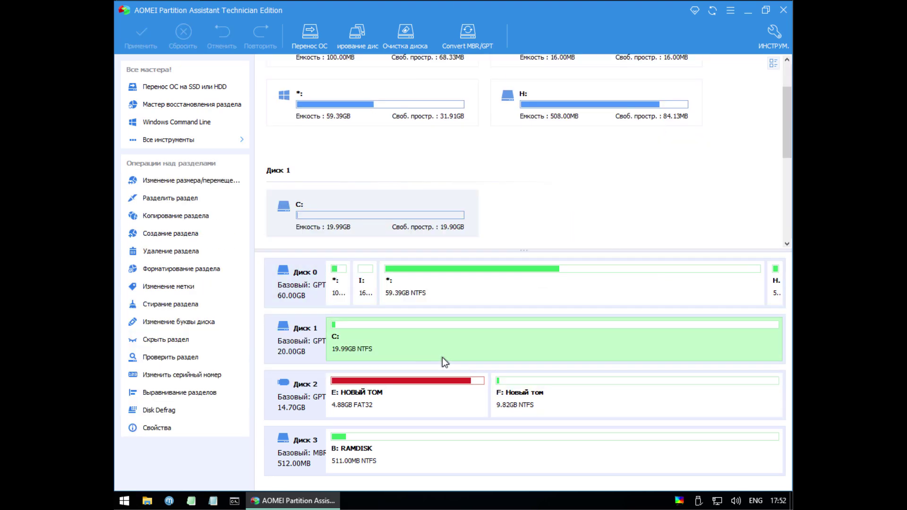
{"action": "left_click", "coordinate": [468, 42]}
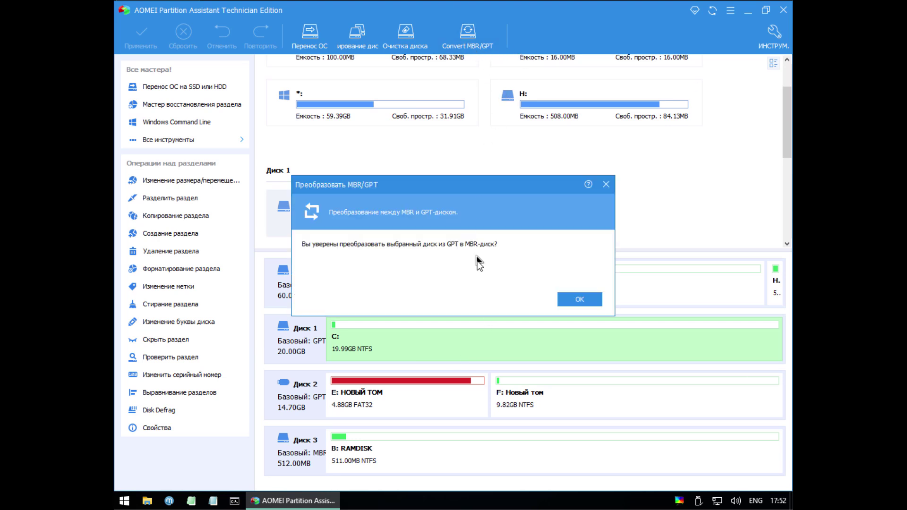
{"action": "left_click_drag", "start_coordinate": [455, 183], "coordinate": [482, 106]}
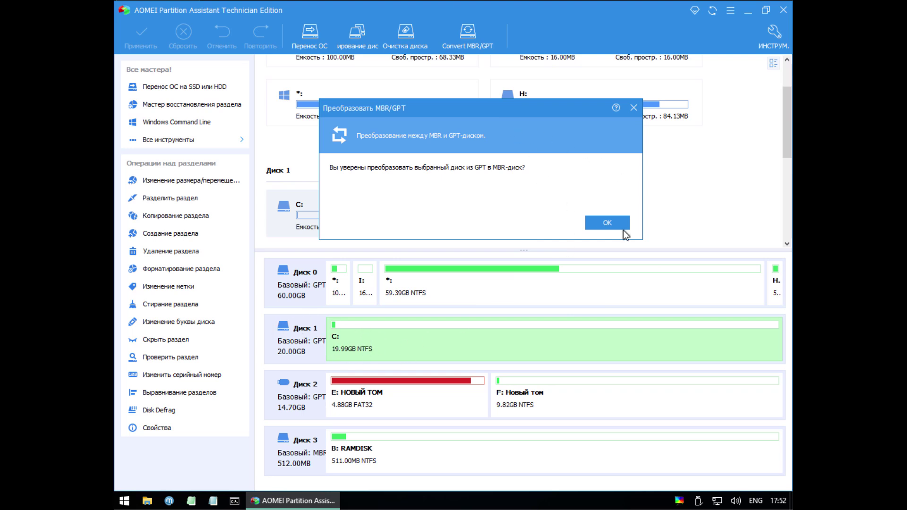
{"action": "left_click", "coordinate": [609, 223]}
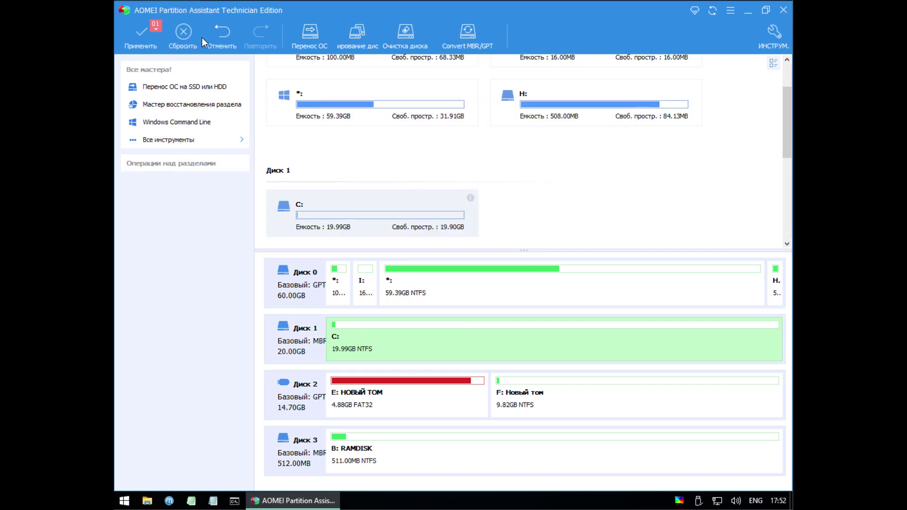
Apply the pending GPT-to-MBR conversion of the 20 GB Disk 1
{"action": "left_click", "coordinate": [141, 37]}
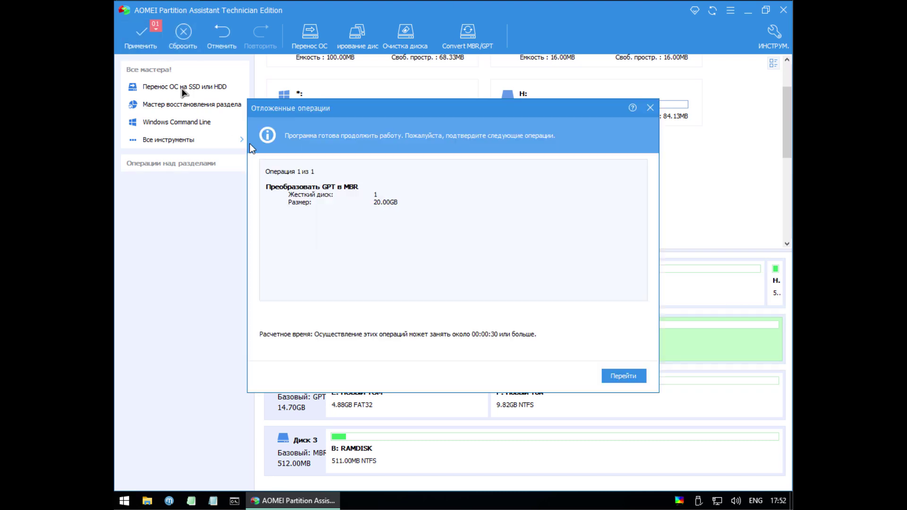
{"action": "left_click", "coordinate": [623, 376]}
{"action": "left_click", "coordinate": [464, 279]}
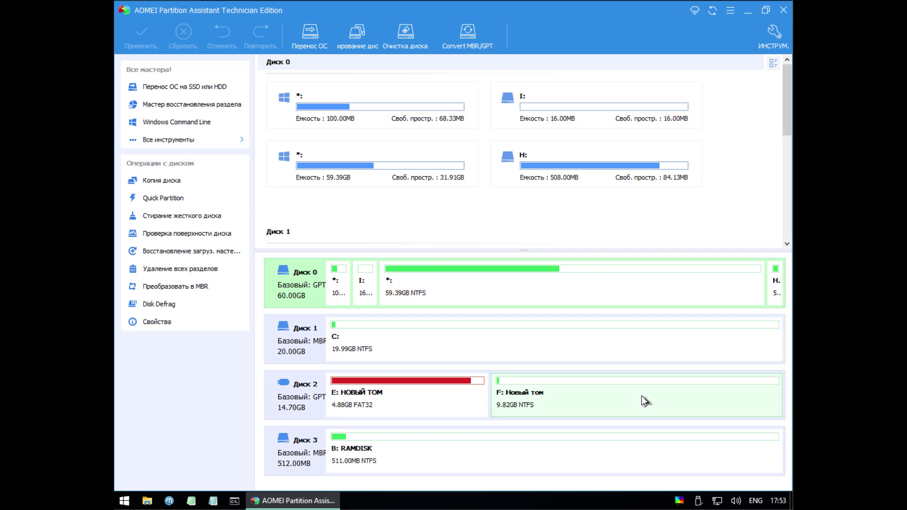
View the Disk Defrag tool from the 59.39 GB partition on Disk 0, closing it without analyzing or defragmenting
{"action": "left_click", "coordinate": [725, 284]}
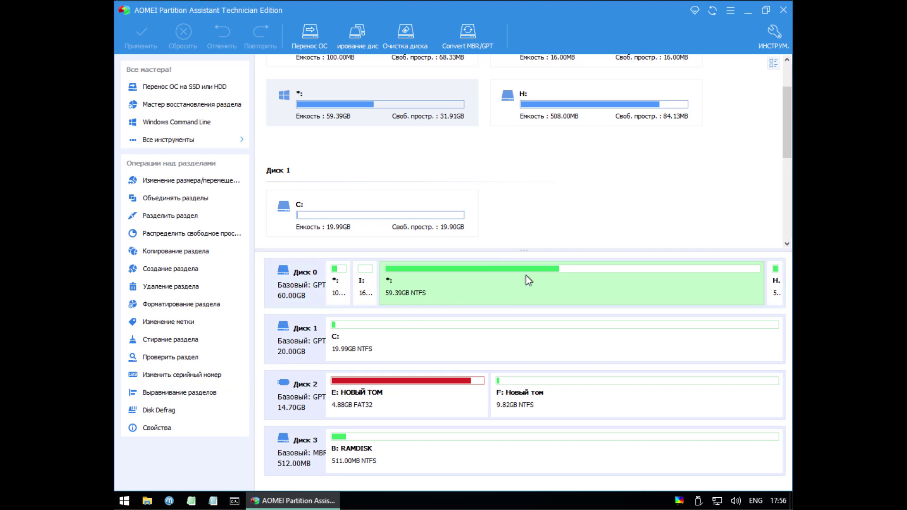
{"action": "left_click", "coordinate": [165, 411]}
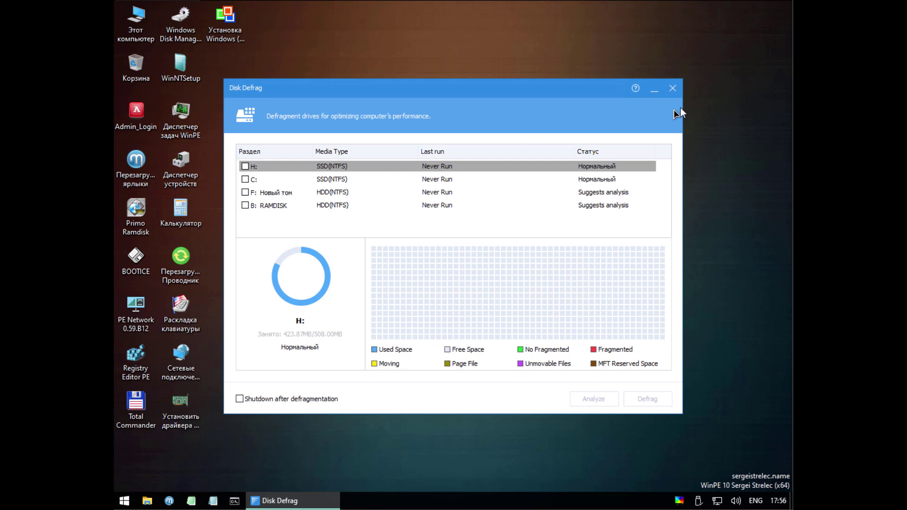
{"action": "left_click", "coordinate": [673, 92]}
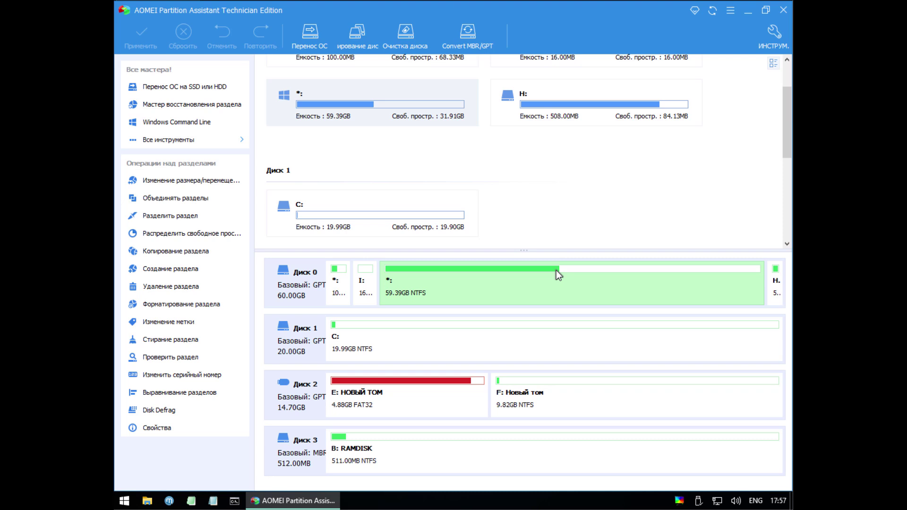
Close the partitioning program and restart the computer from WinPE into the installed Windows
{"action": "left_click_drag", "start_coordinate": [784, 135], "coordinate": [788, 115]}
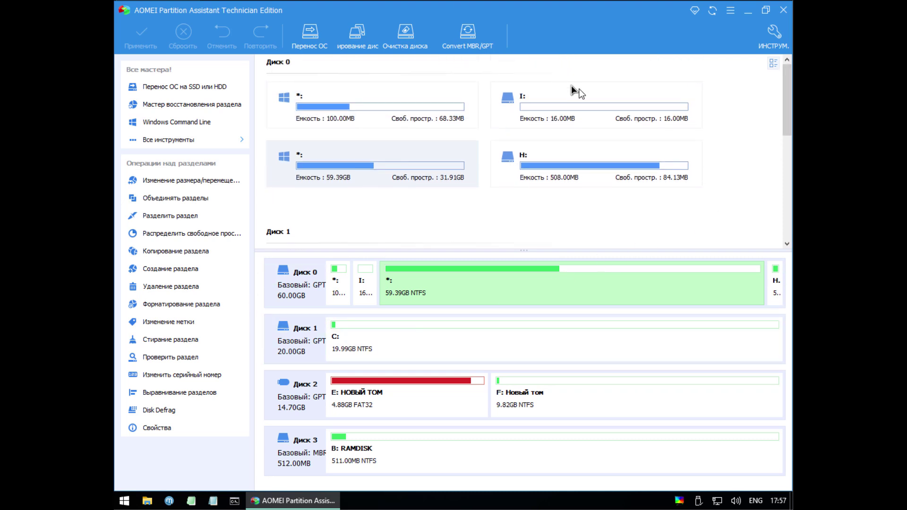
{"action": "left_click", "coordinate": [783, 10]}
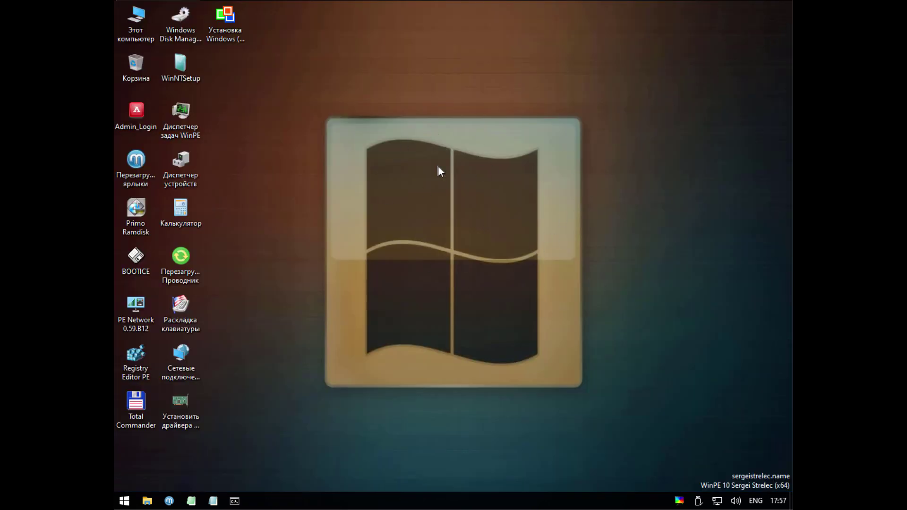
{"action": "left_click", "coordinate": [125, 501]}
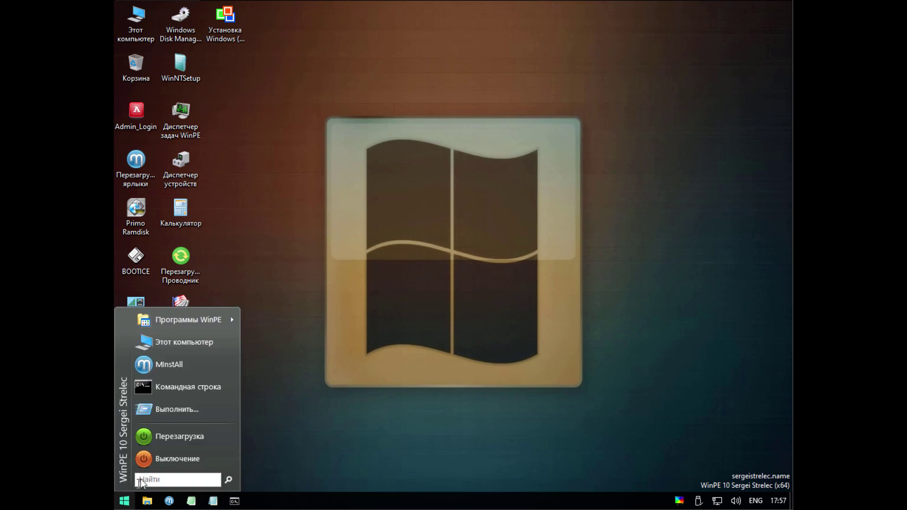
{"action": "left_click", "coordinate": [170, 439]}
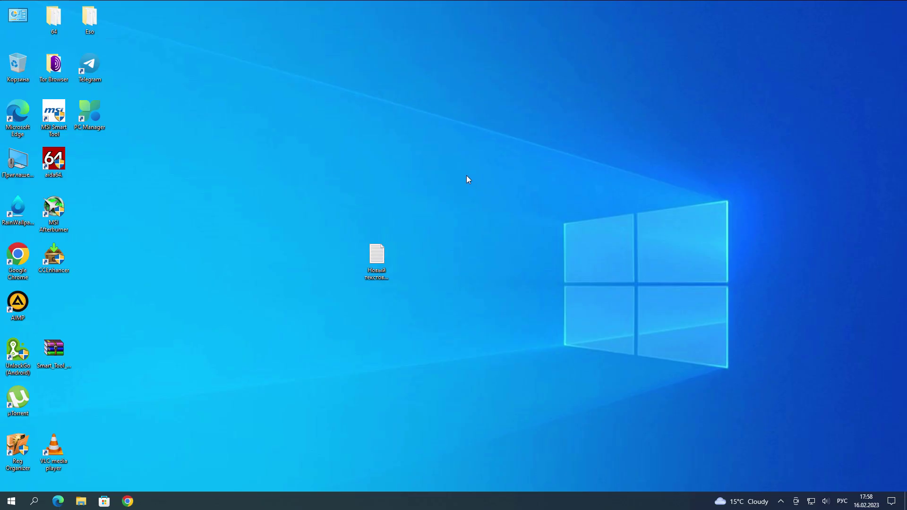
Switch to File Explorer and check the drives, looking inside drive D: and selecting drive E:
{"action": "right_click", "coordinate": [81, 501]}
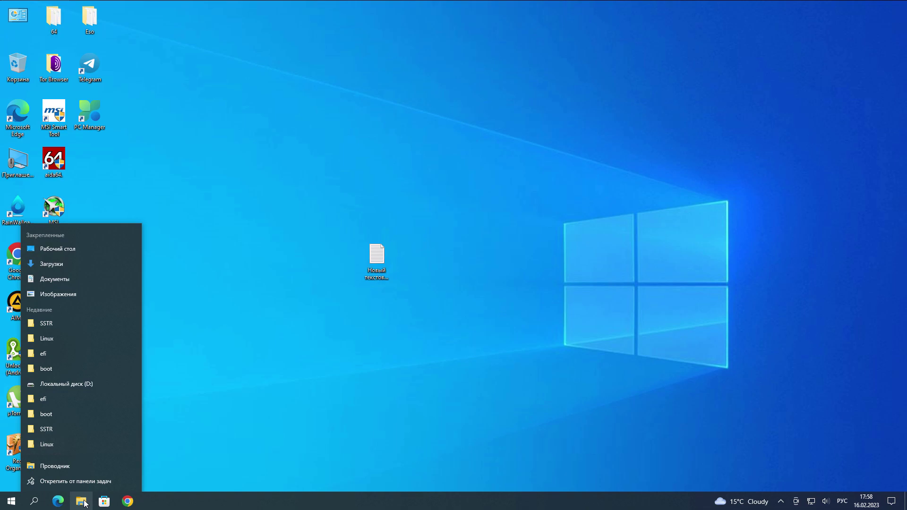
{"action": "left_click", "coordinate": [91, 493]}
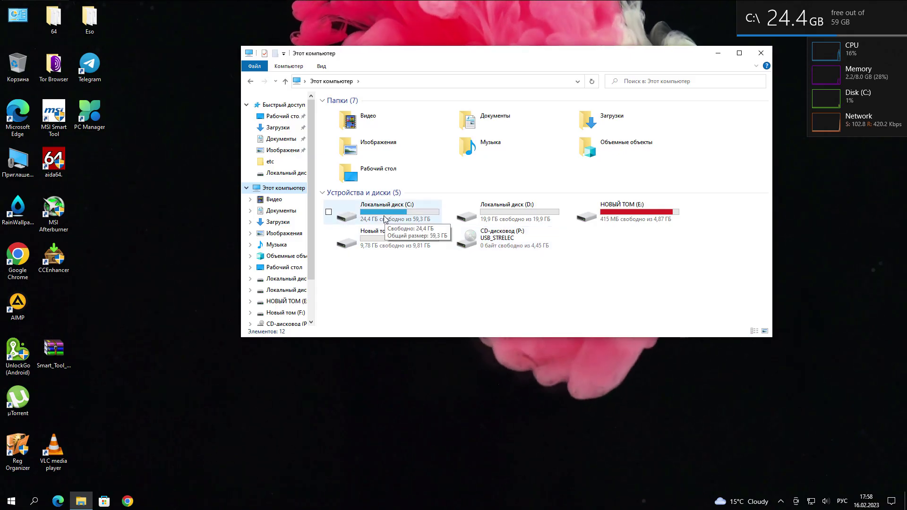
{"action": "left_click", "coordinate": [513, 219]}
{"action": "double_click", "coordinate": [513, 219]}
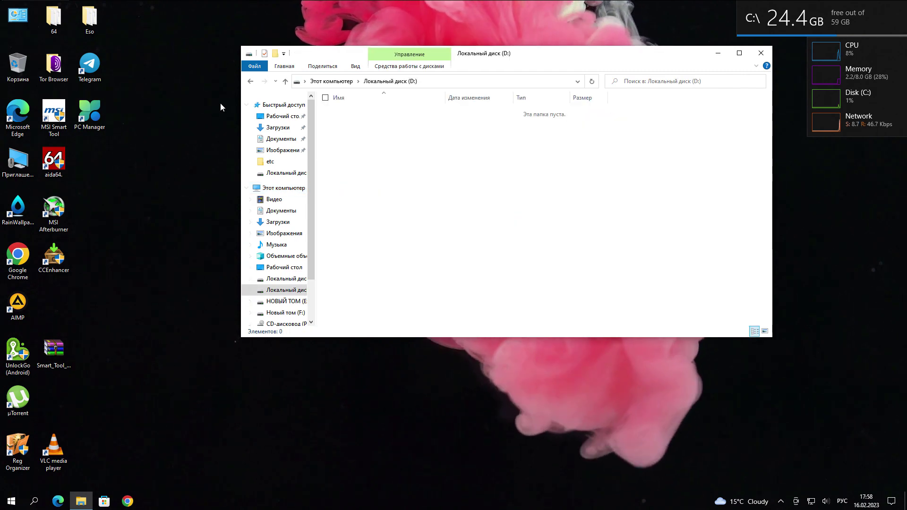
{"action": "left_click", "coordinate": [285, 81]}
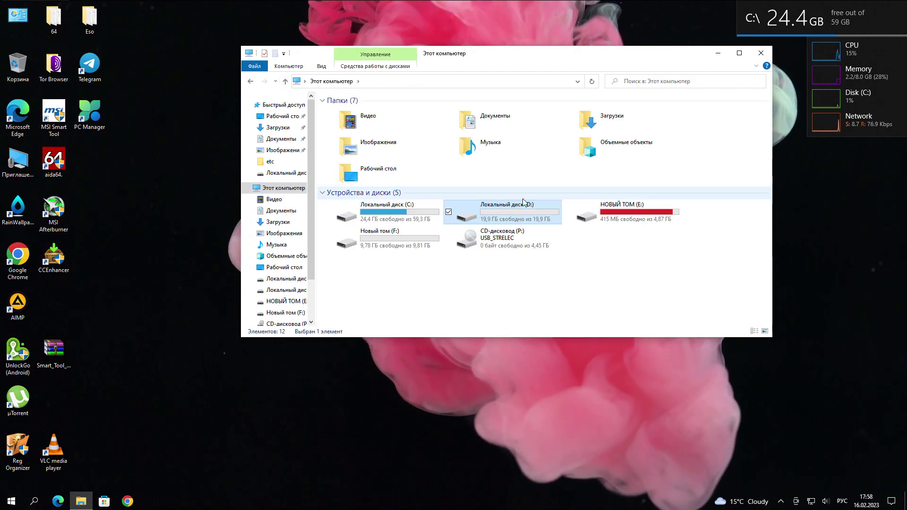
{"action": "left_click", "coordinate": [650, 219]}
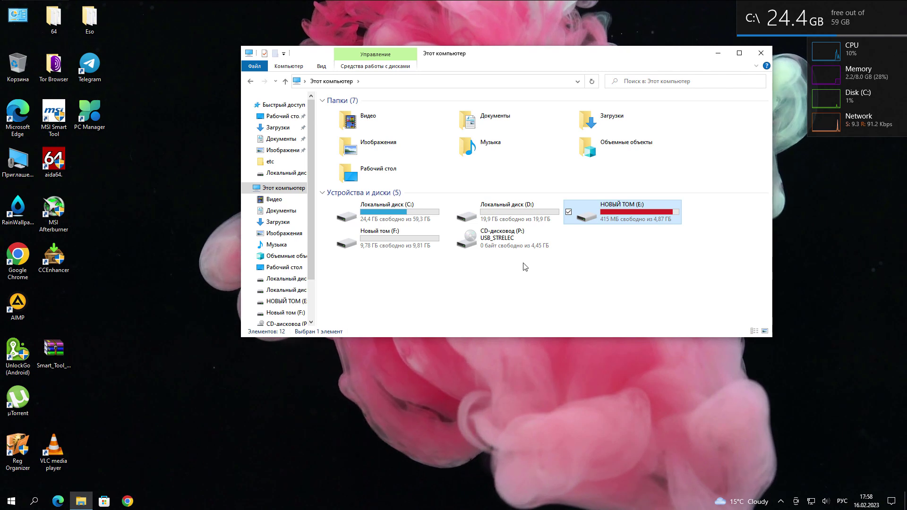
Look through the contents of drives F:, D: and C:, and close the File Explorer window
{"action": "double_click", "coordinate": [381, 241]}
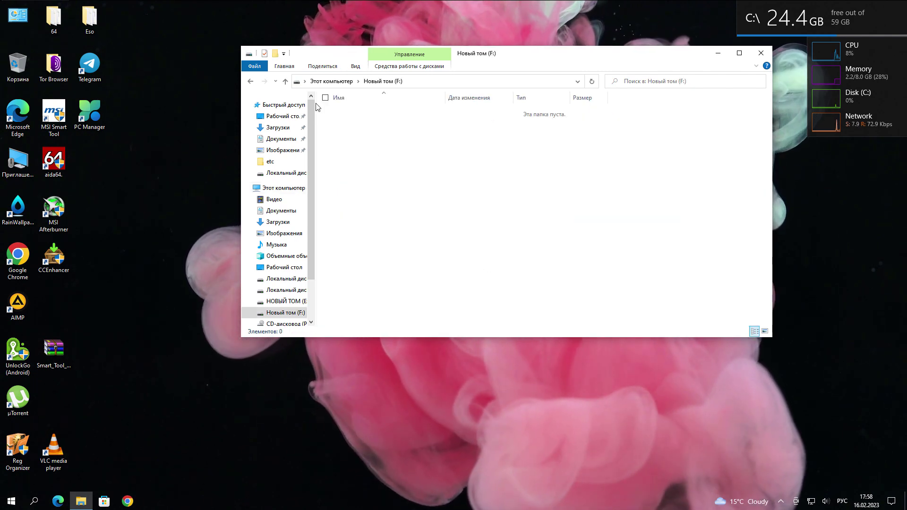
{"action": "left_click", "coordinate": [285, 81]}
{"action": "double_click", "coordinate": [461, 214]}
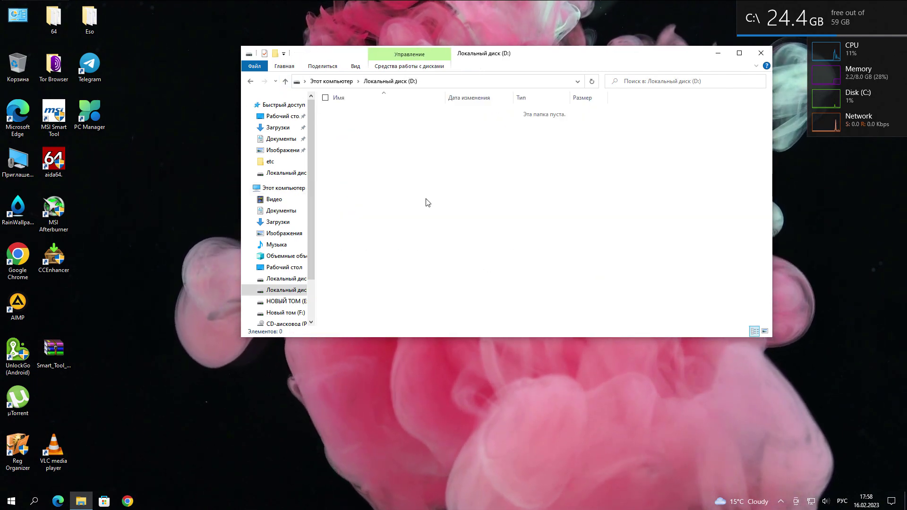
{"action": "left_click", "coordinate": [285, 81]}
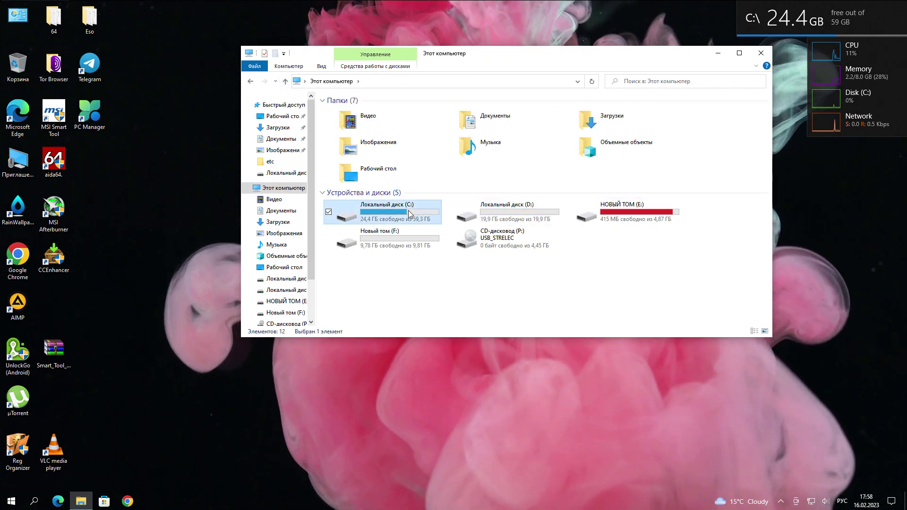
{"action": "double_click", "coordinate": [330, 210]}
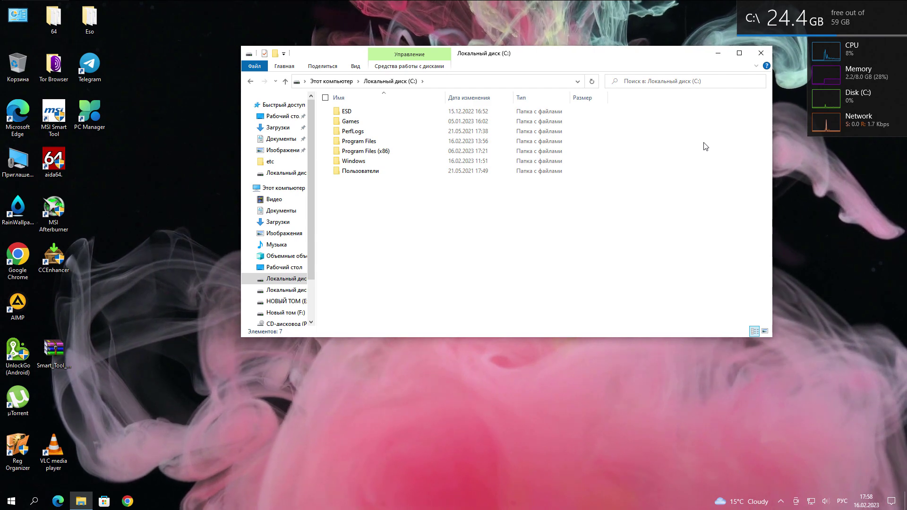
{"action": "left_click", "coordinate": [760, 53]}
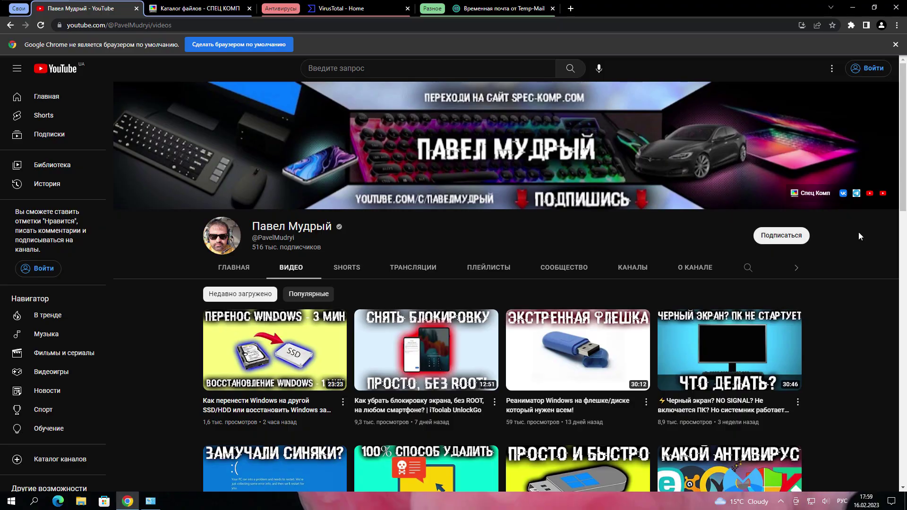
{"action": "scroll", "coordinate": [775, 213], "scroll_direction": "down", "scroll_amount": 2}
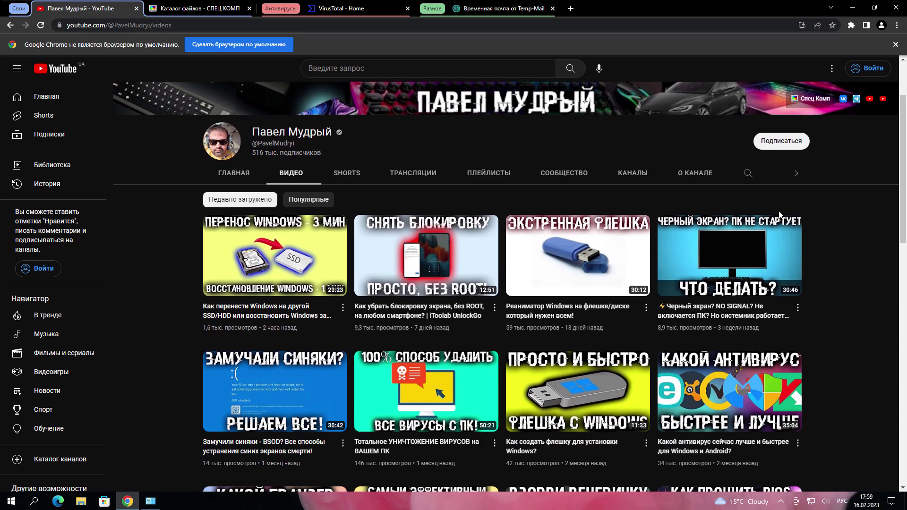